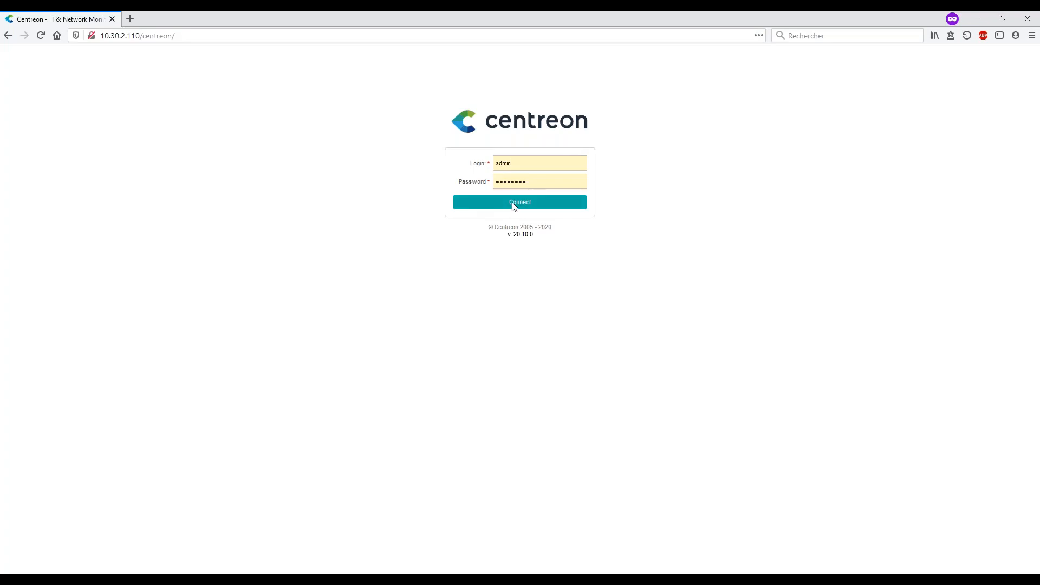
- Log in with the prefilled credentials and open the pollers configuration list
click(513, 204)
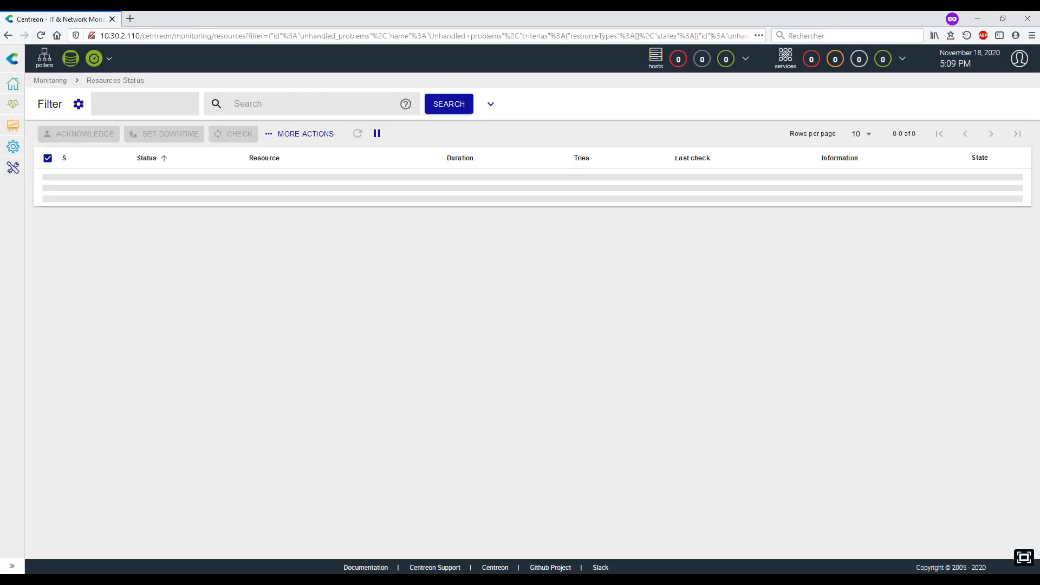
click(110, 59)
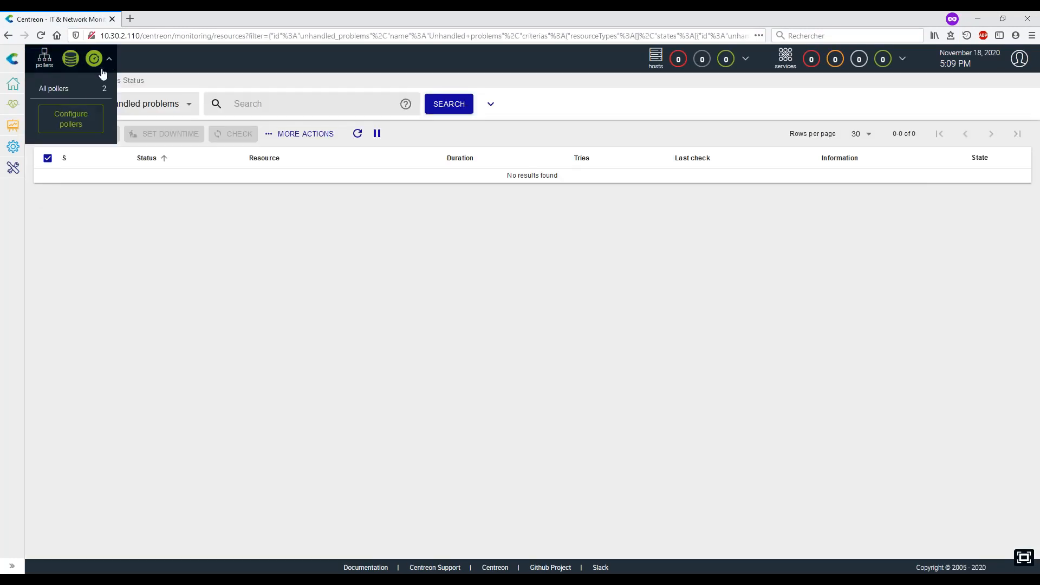
click(72, 130)
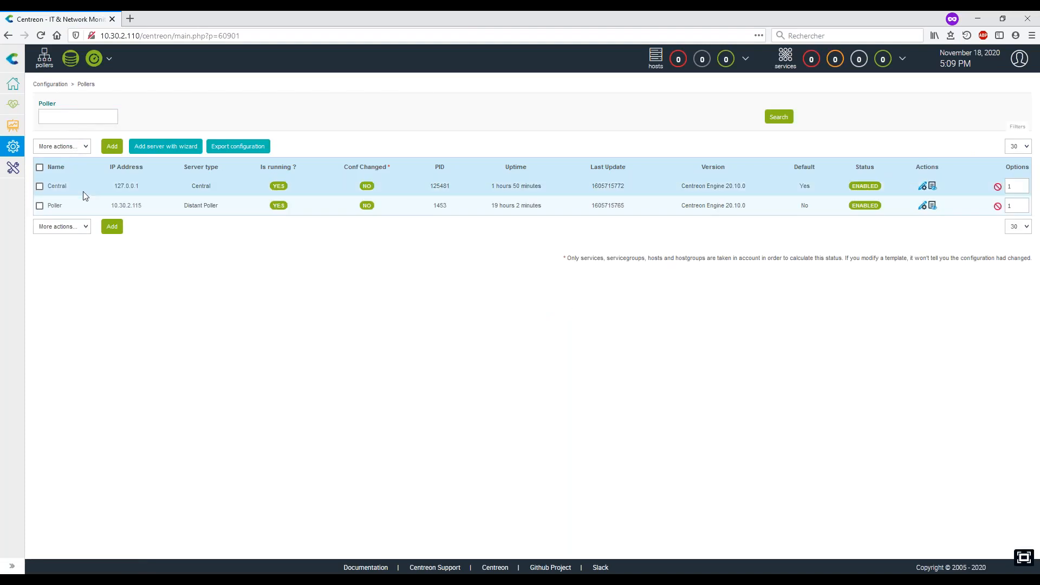
- Open the VMware VM plugin pack's details in the Plugin Packs Manager and follow its online documentation
mouse_move(13, 146)
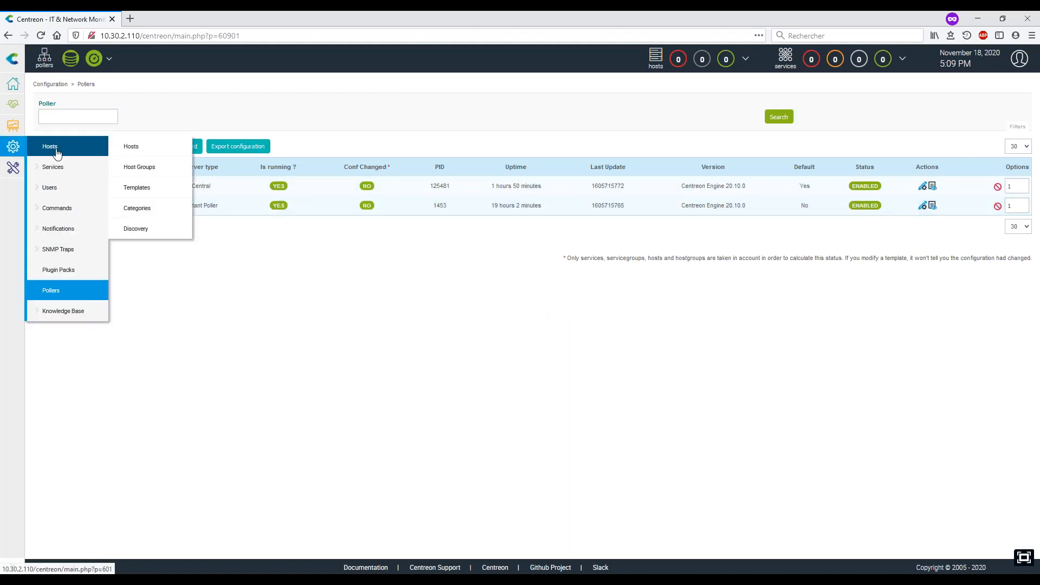
click(72, 277)
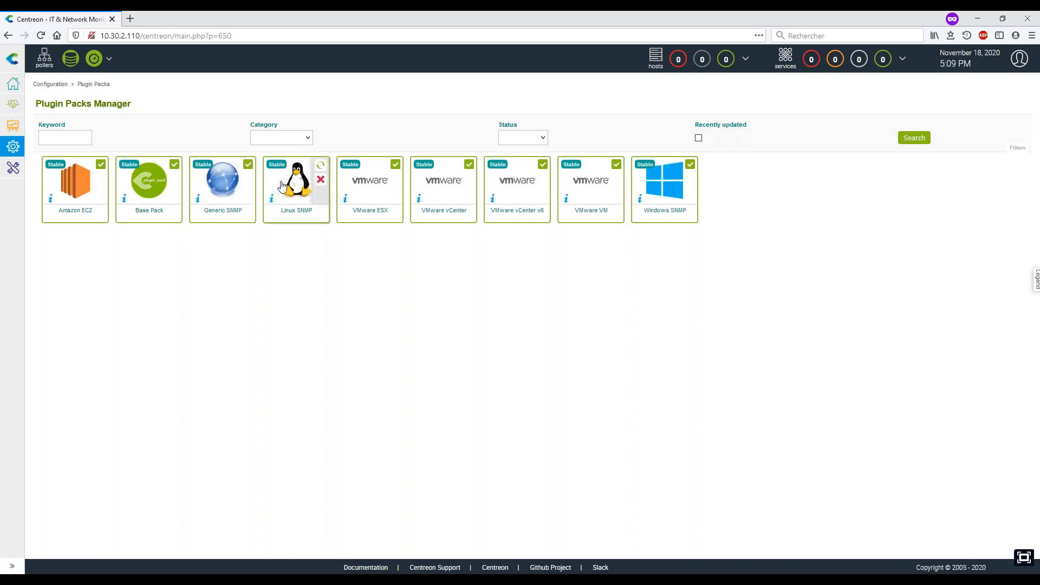
click(580, 189)
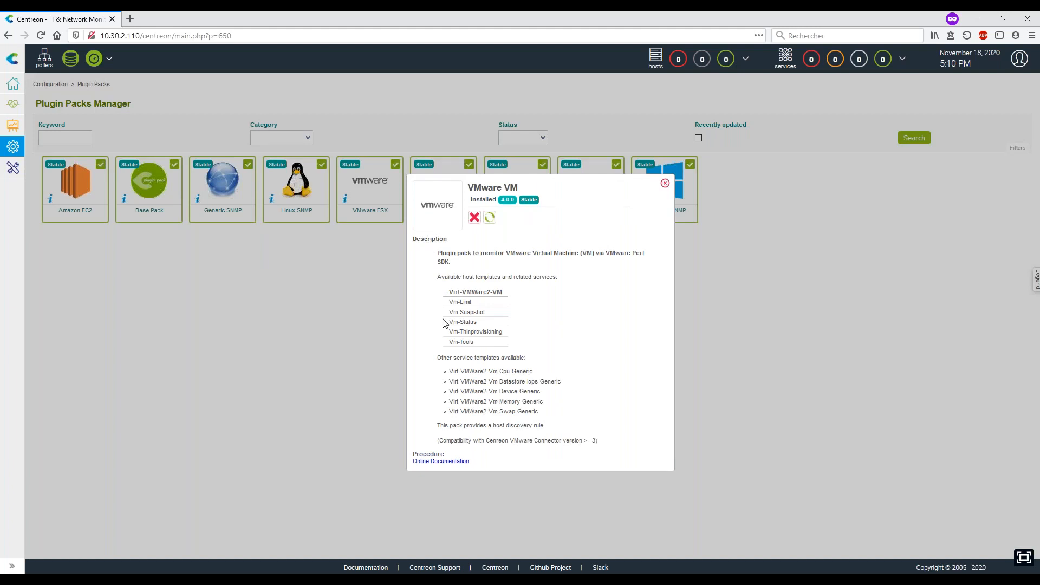
click(434, 463)
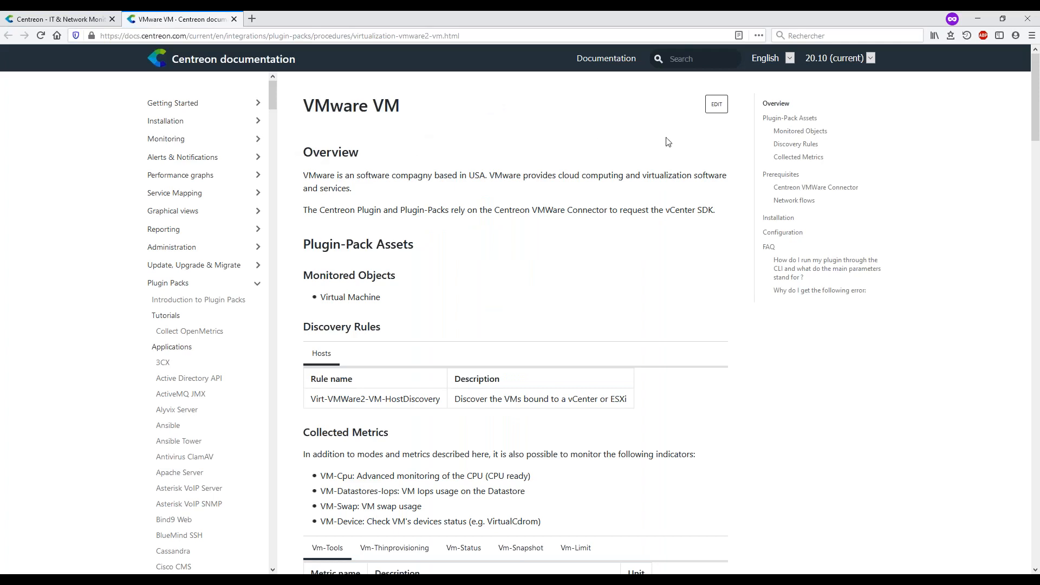
- Examine the VMware VM documentation for collected metrics, VMWare Connector prerequisites, daemon configuration and network flows
scroll(638, 147, down, 10)
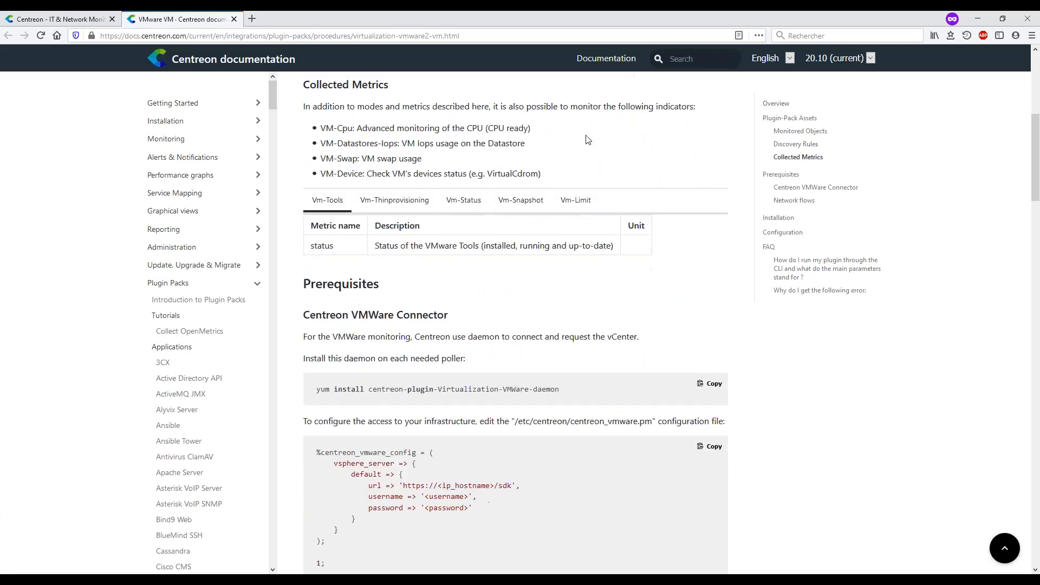
scroll(406, 219, up, 4)
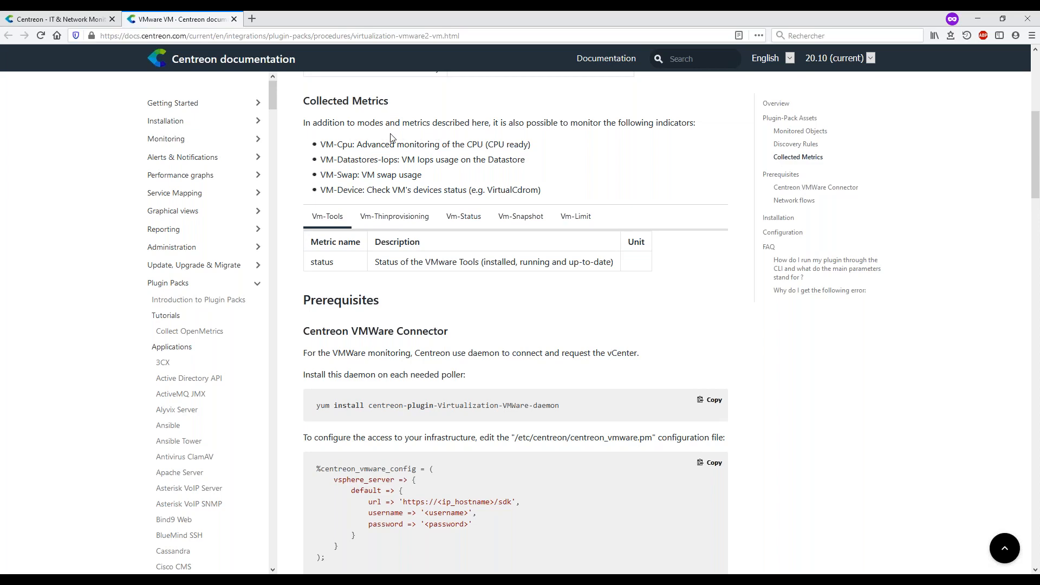
scroll(391, 137, down, 3)
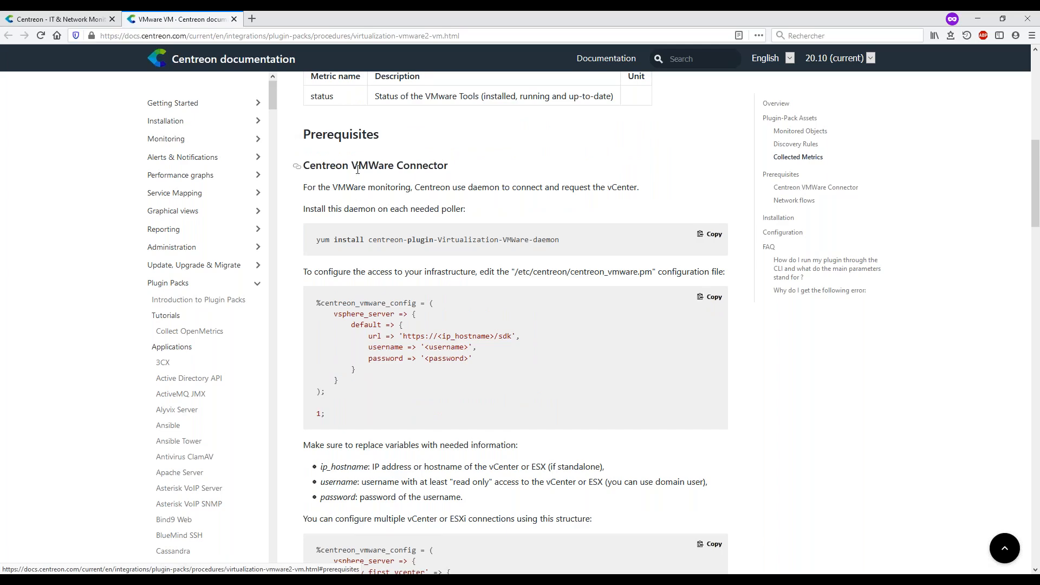
scroll(374, 158, down, 3)
scroll(375, 158, down, 4)
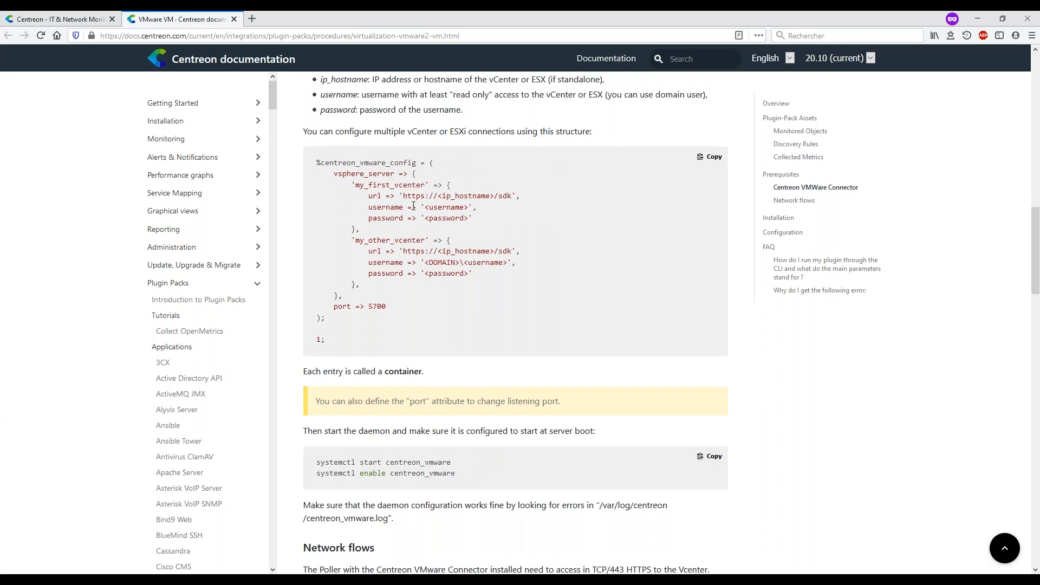
scroll(414, 201, down, 3)
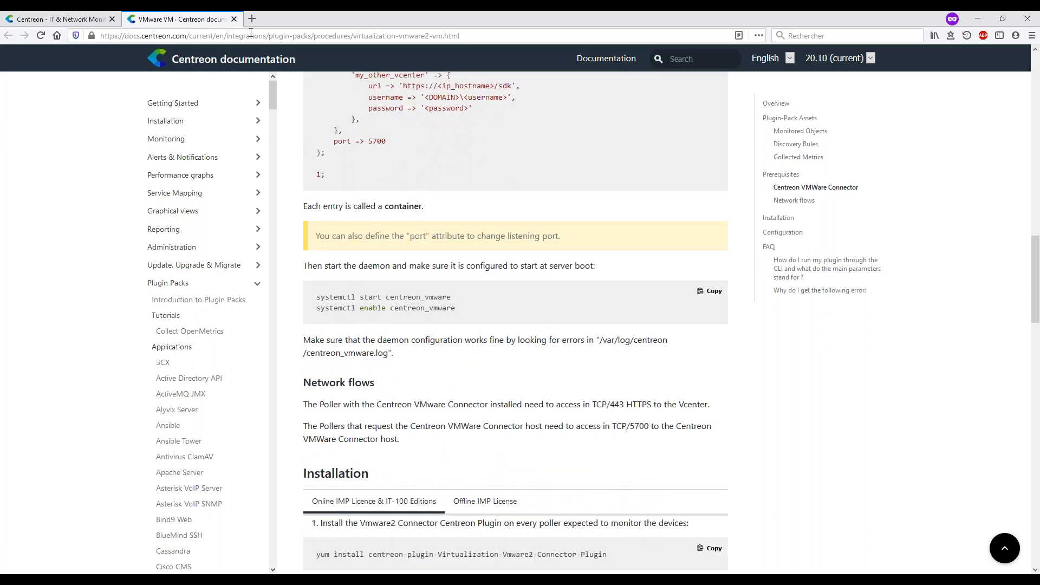
- Review the Introduction to Plugin Packs page for packs with embedded Host Discovery providers, and close the documentation
click(184, 301)
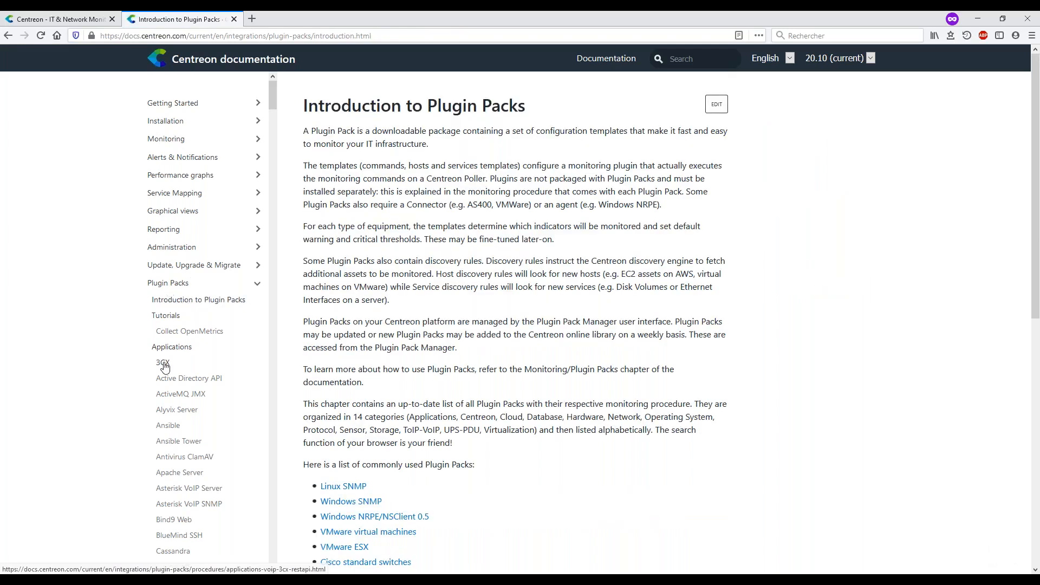
scroll(422, 204, down, 4)
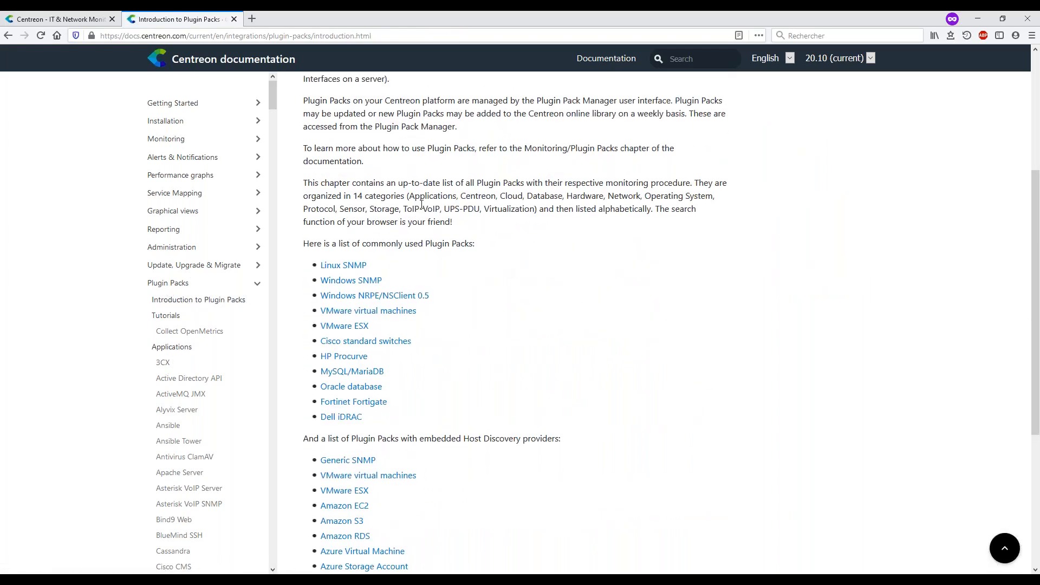
scroll(421, 204, down, 3)
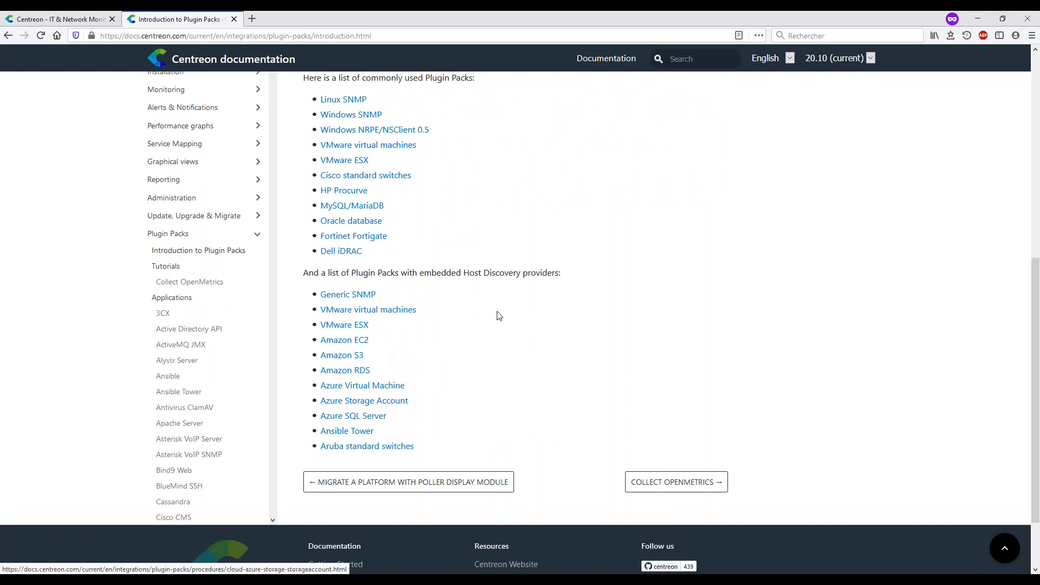
click(234, 19)
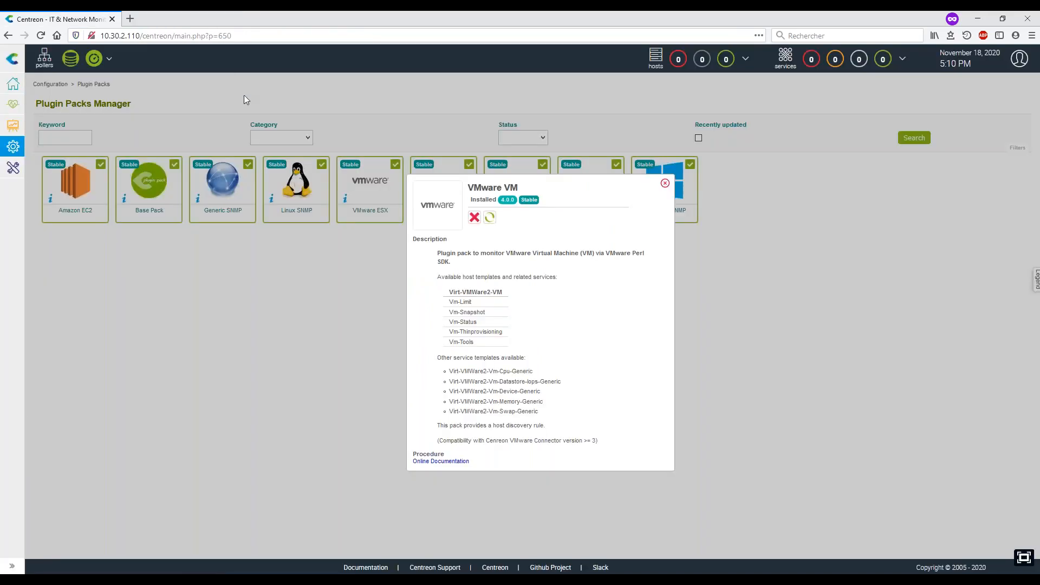
- Close the VMware VM pack details, check the configured hosts list, and open the host discovery jobs page
click(274, 294)
mouse_move(13, 146)
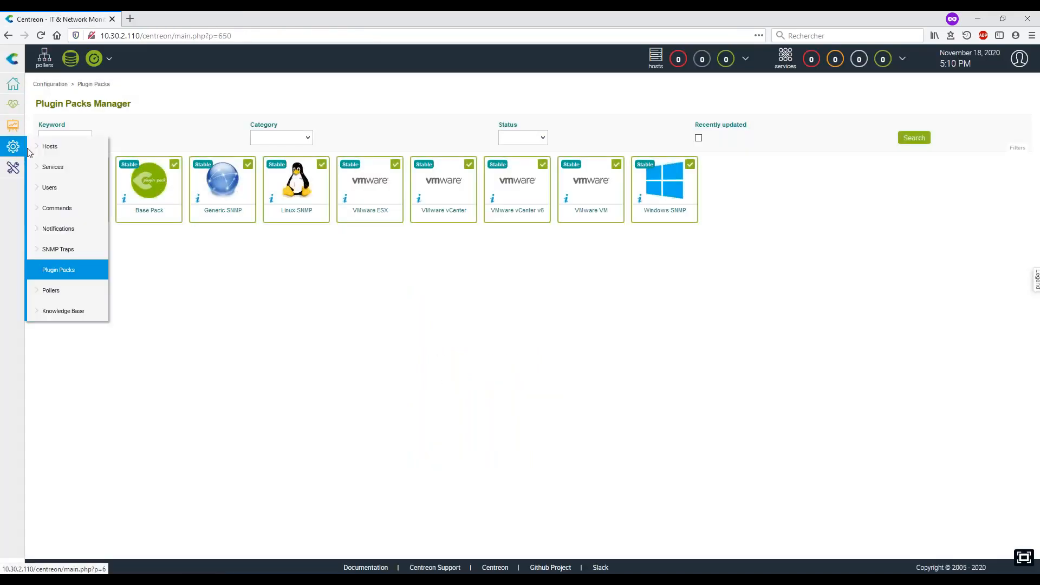
mouse_move(93, 147)
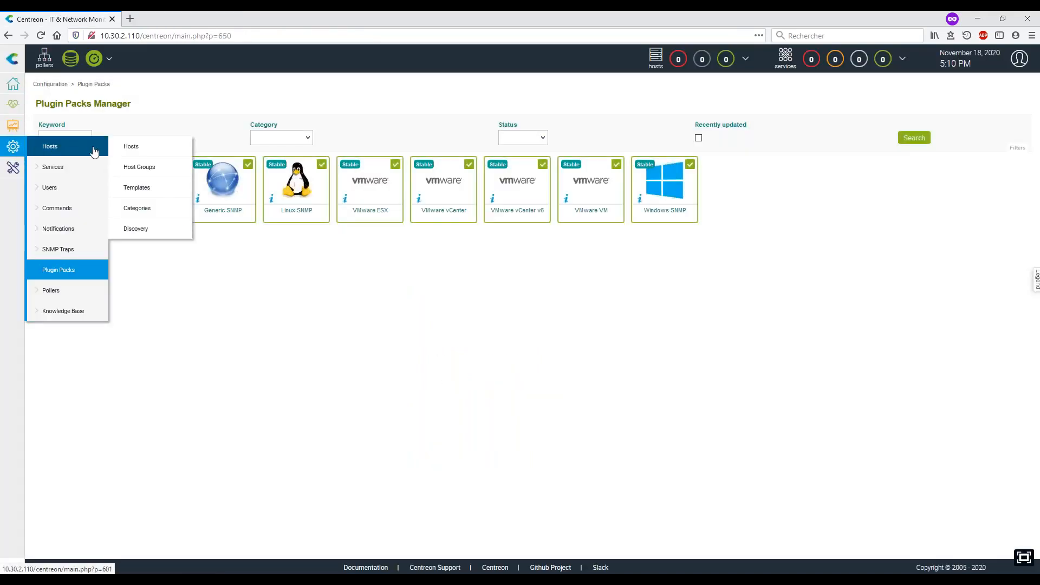
click(132, 149)
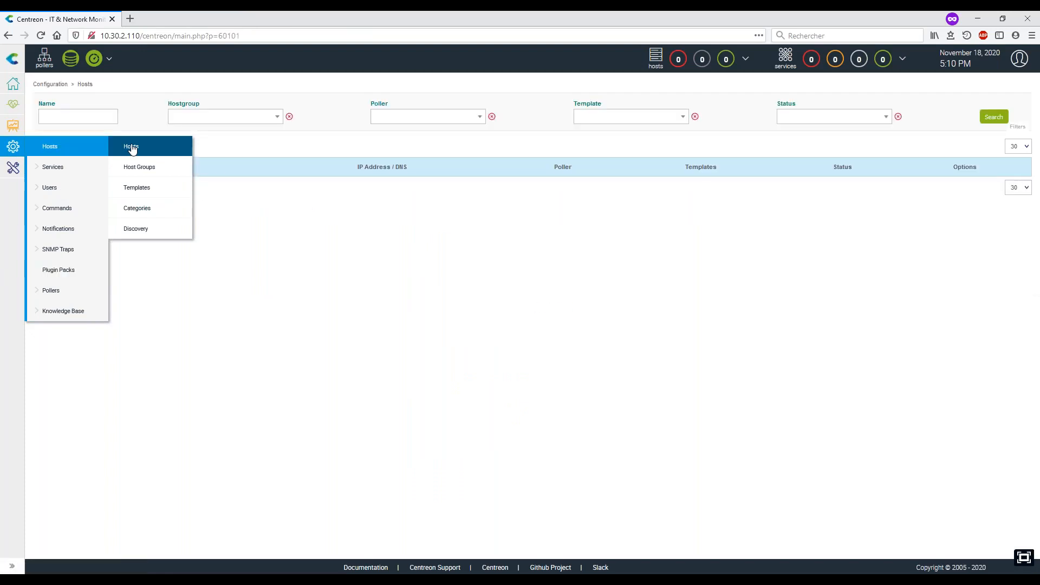
click(160, 234)
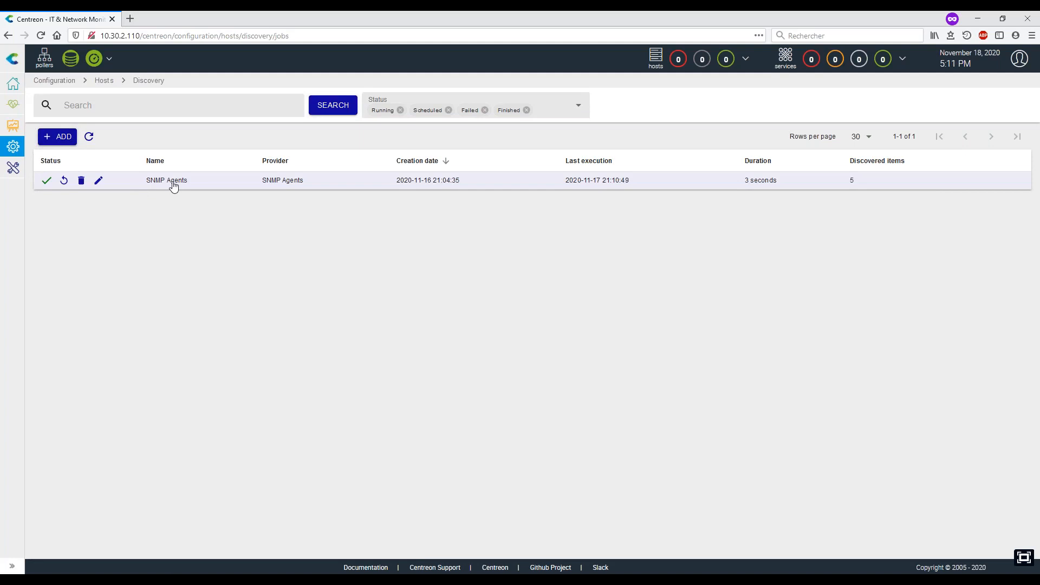
- Add a host discovery job with the VMWare VM provider and name it VM-Dev
click(70, 132)
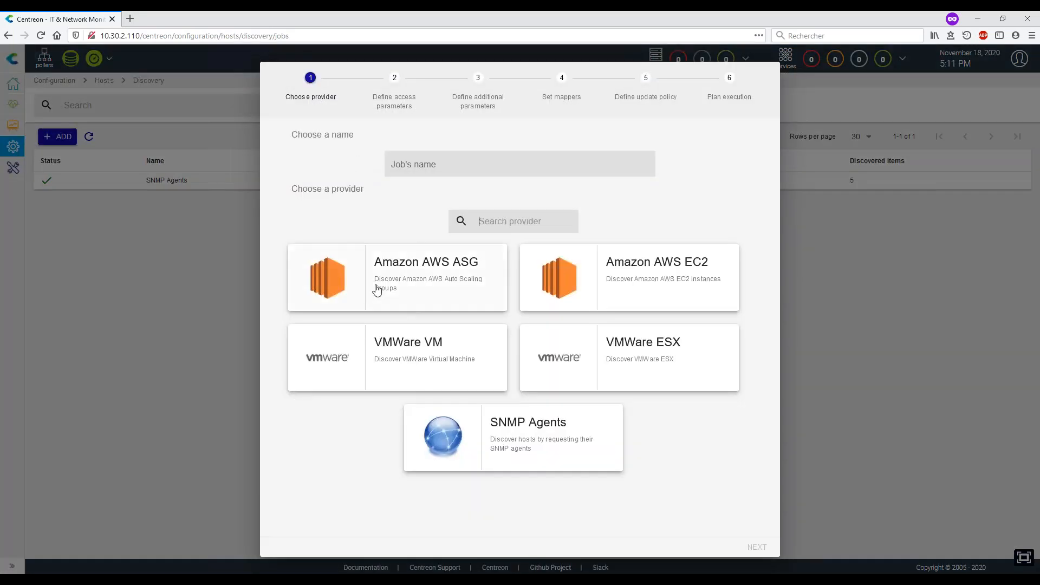
click(355, 352)
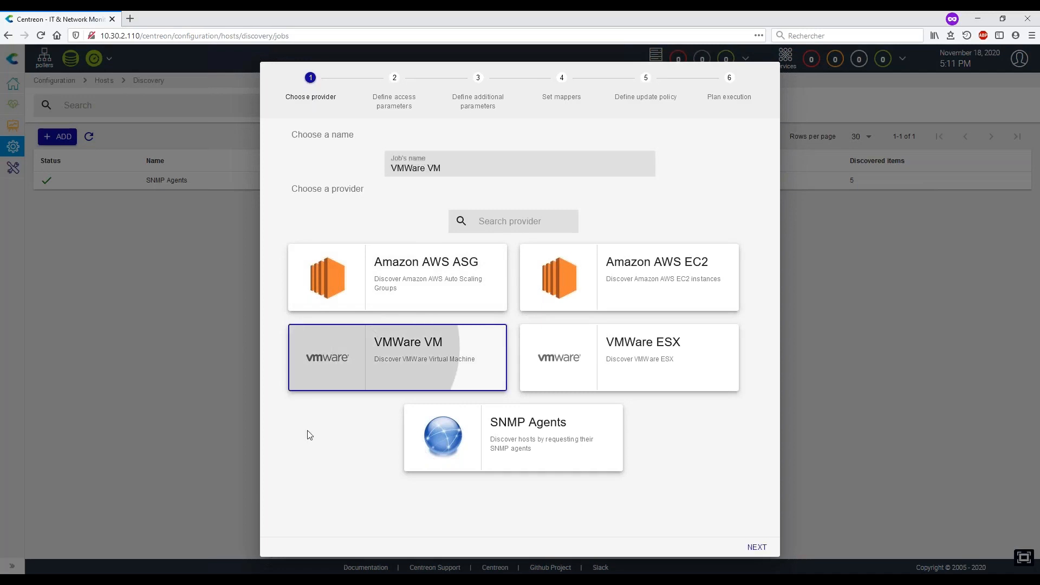
drag(443, 168, 371, 170)
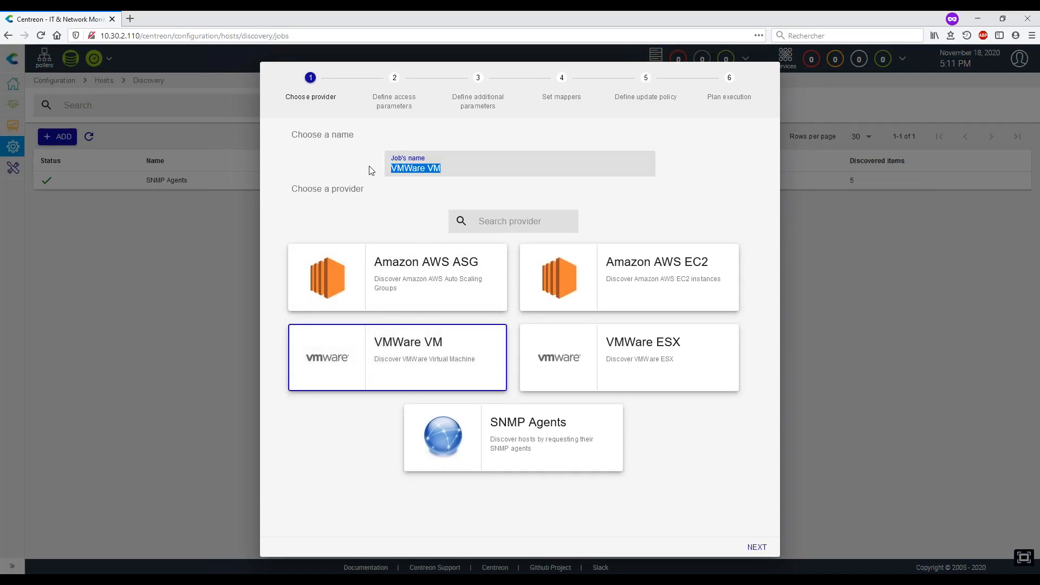
text(VM-Dev)
click(757, 548)
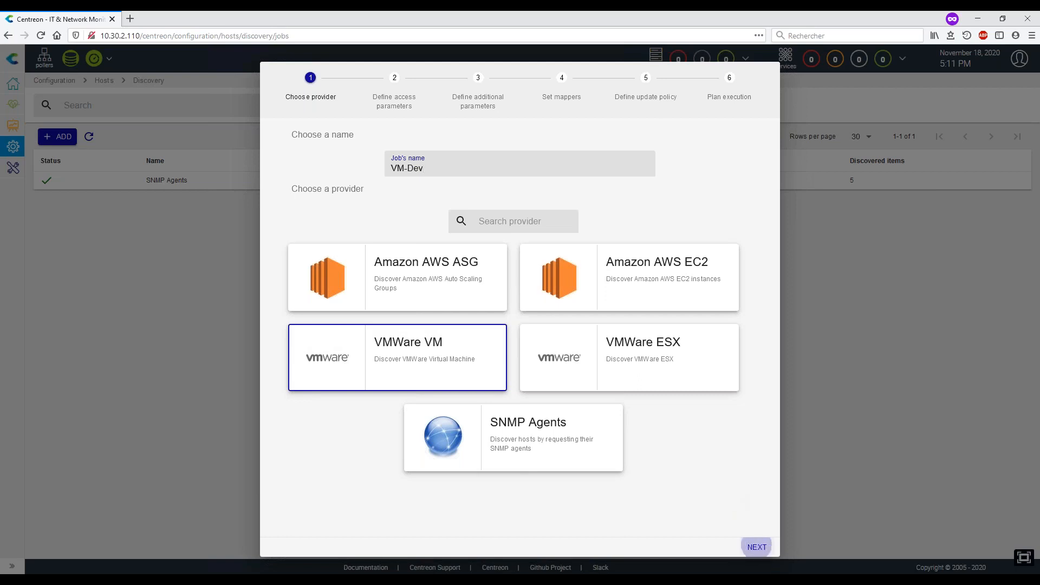
- Set the discovery job's monitoring server to Poller and continue to the additional parameters
click(715, 167)
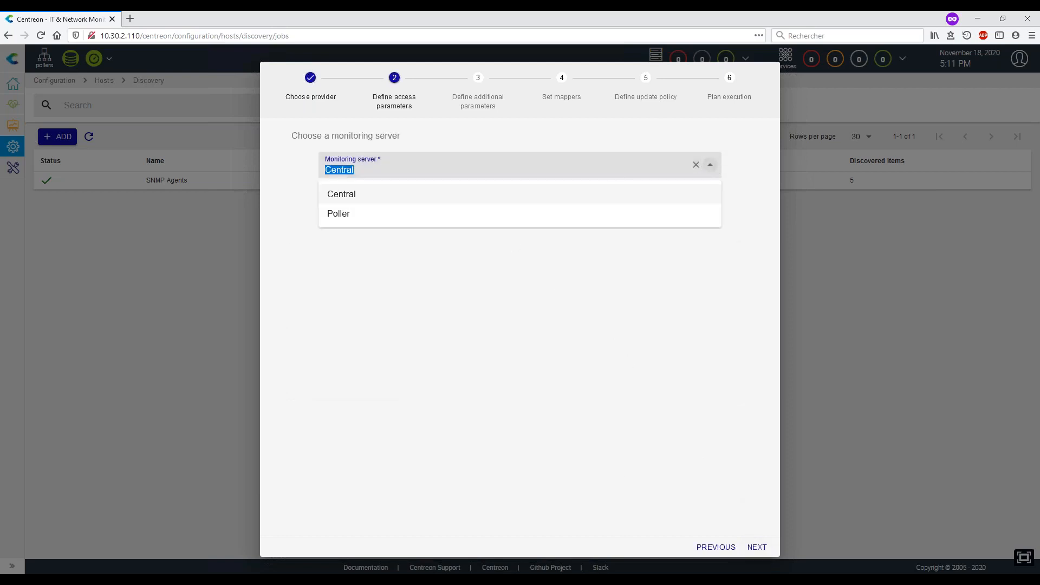
click(461, 214)
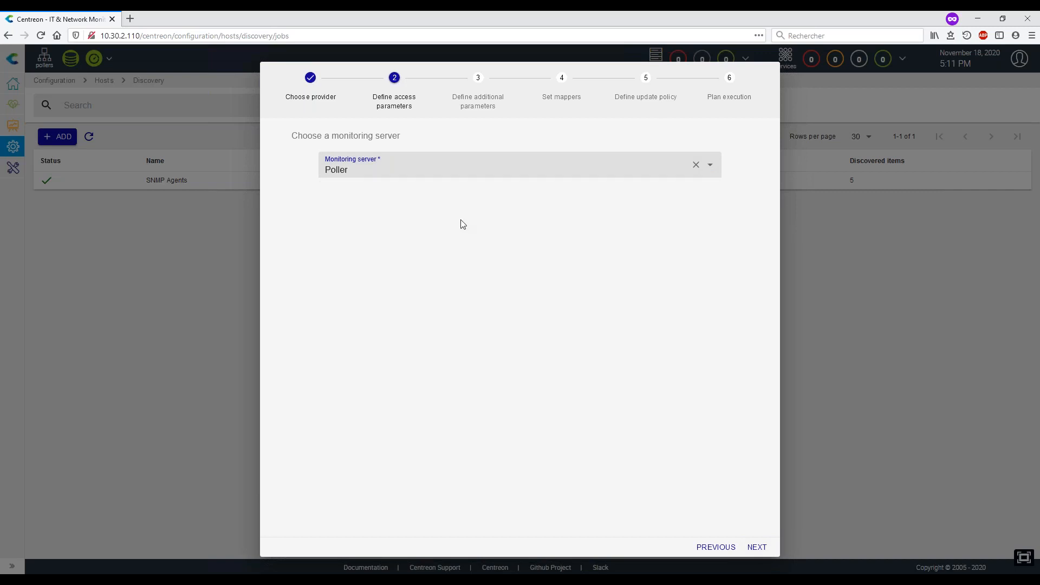
click(758, 548)
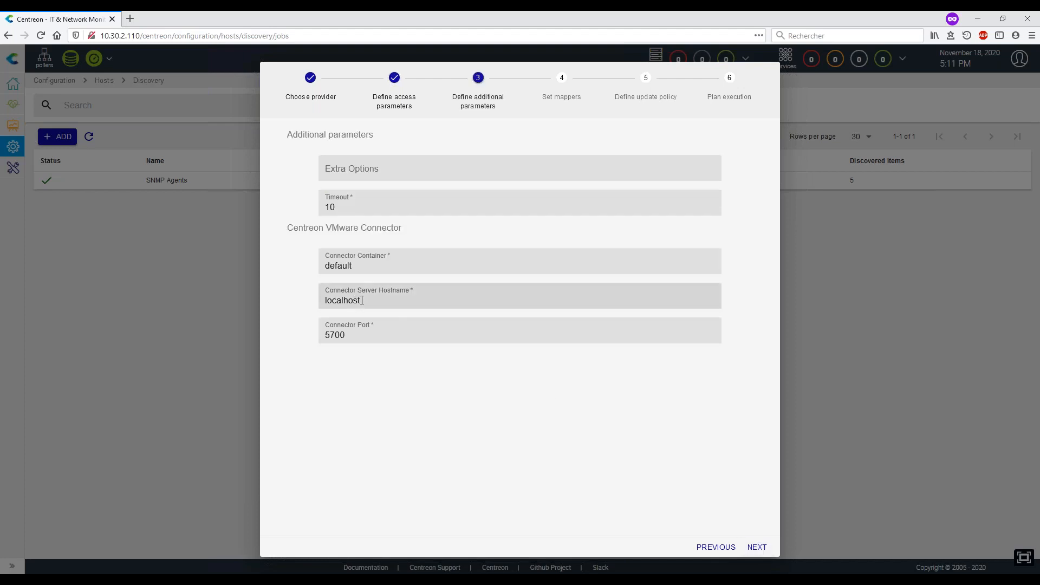
- Set the VMware connector server hostname to 10.30.2.130 and continue to the mappers
drag(378, 300, 311, 293)
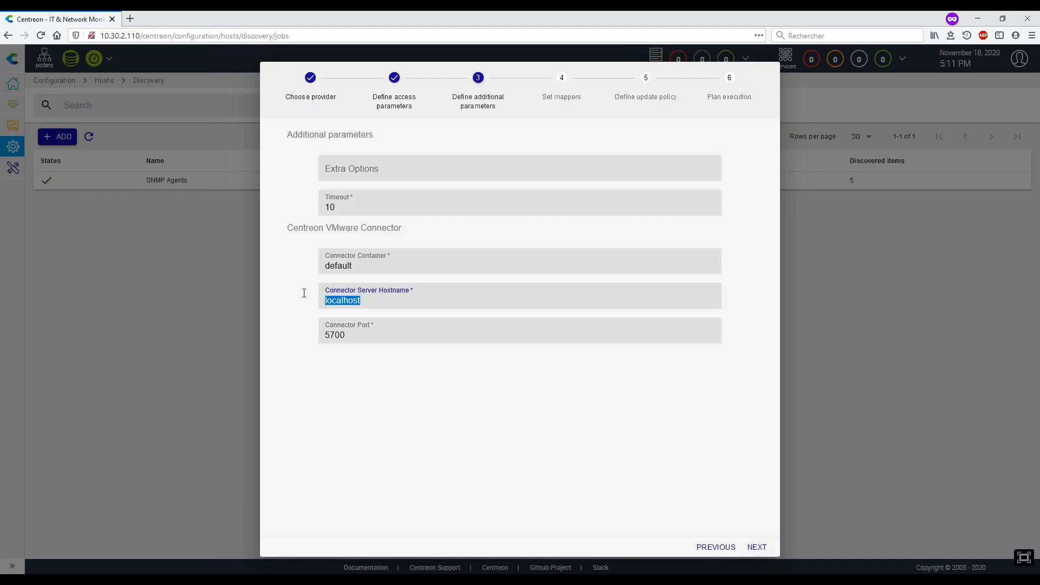
text(1°)
text(.30.2.130)
click(725, 494)
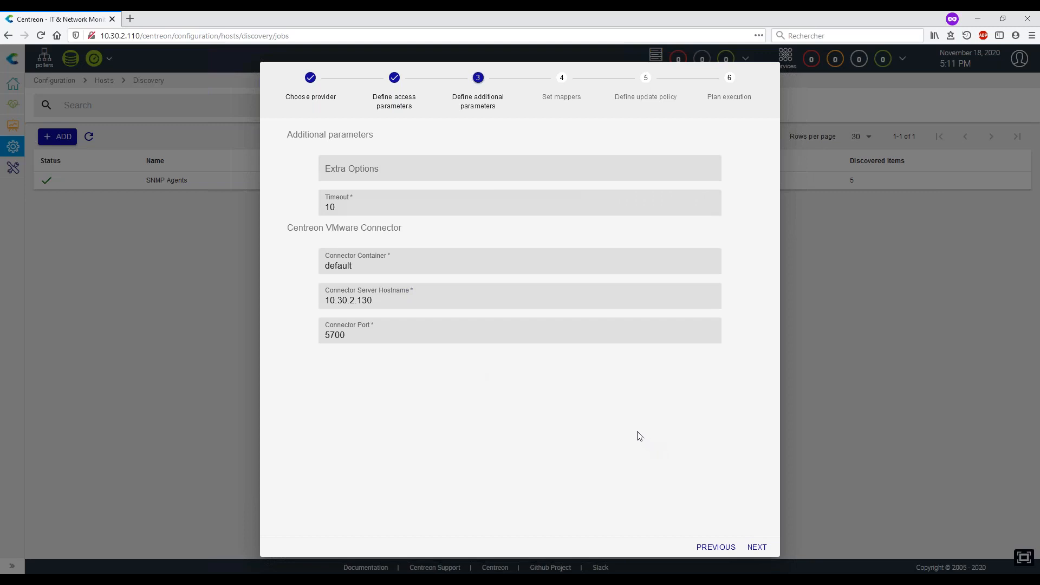
click(757, 547)
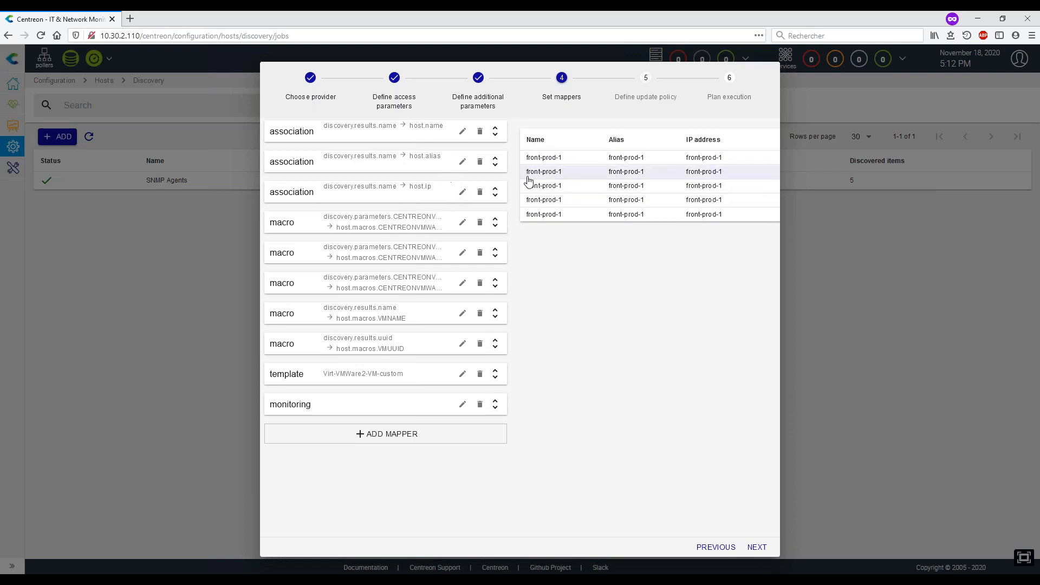
- Keep the default mappers, look at the automatic analysis options, and continue to execution planning with manual analysis selected
mouse_move(491, 188)
mouse_down()
mouse_move(494, 207)
mouse_move(493, 190)
mouse_up()
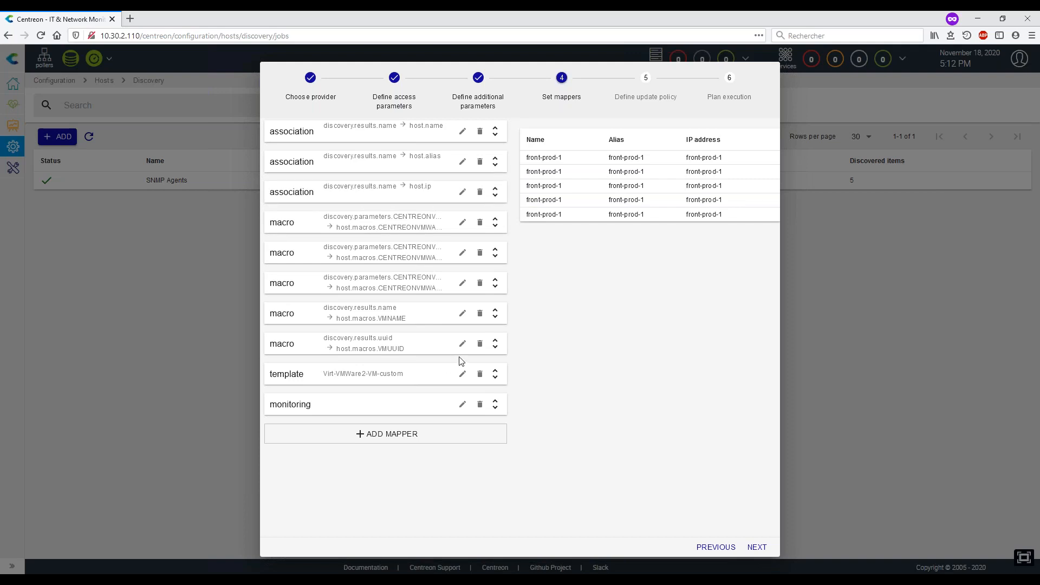
click(756, 548)
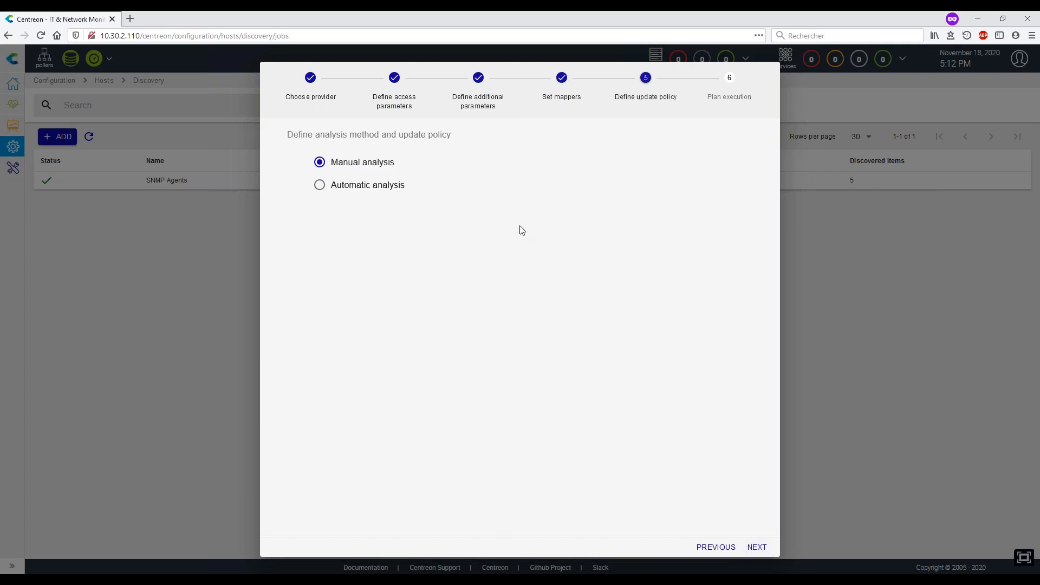
click(356, 186)
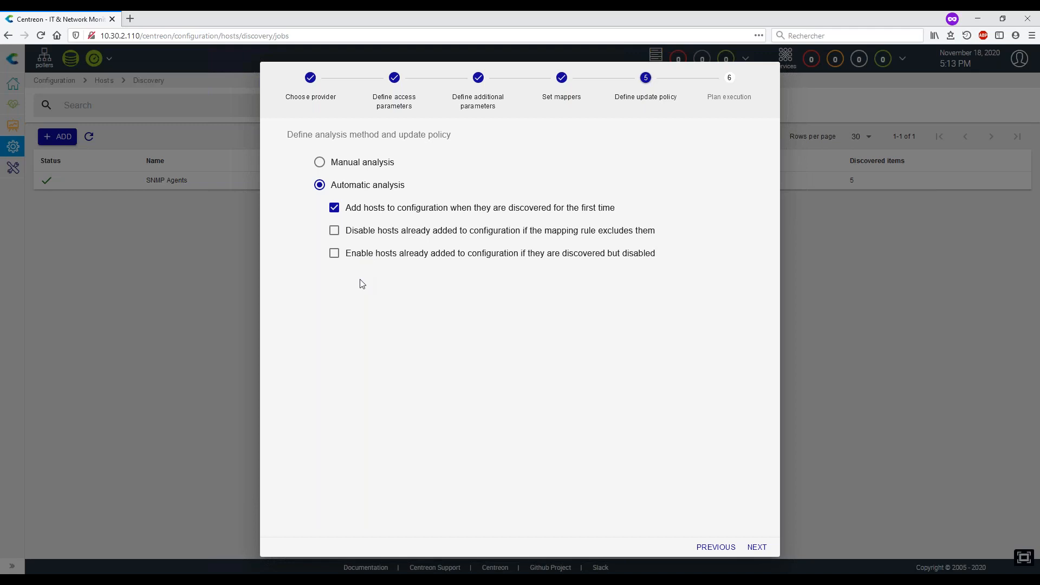
click(320, 163)
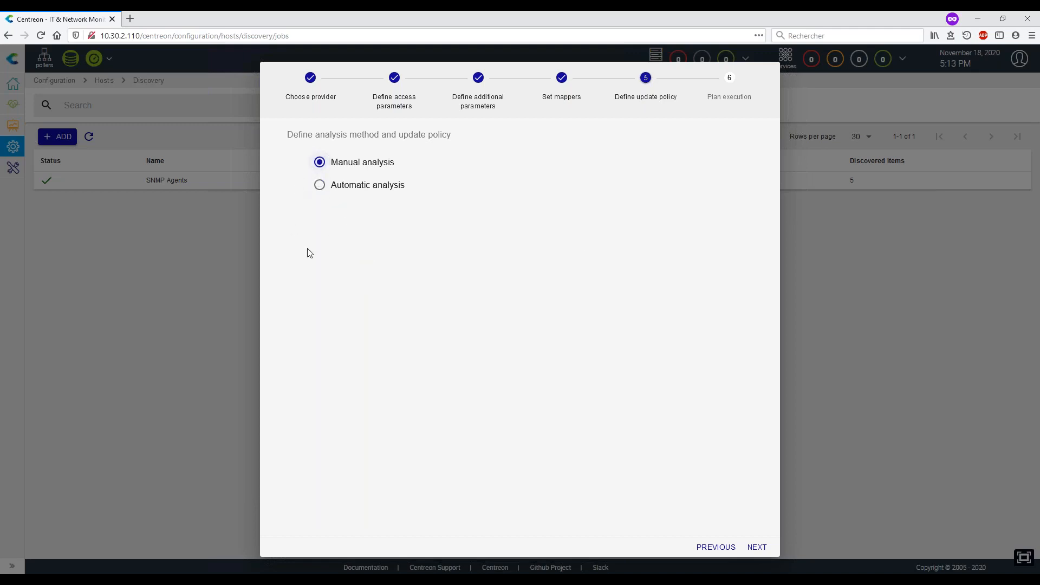
click(760, 548)
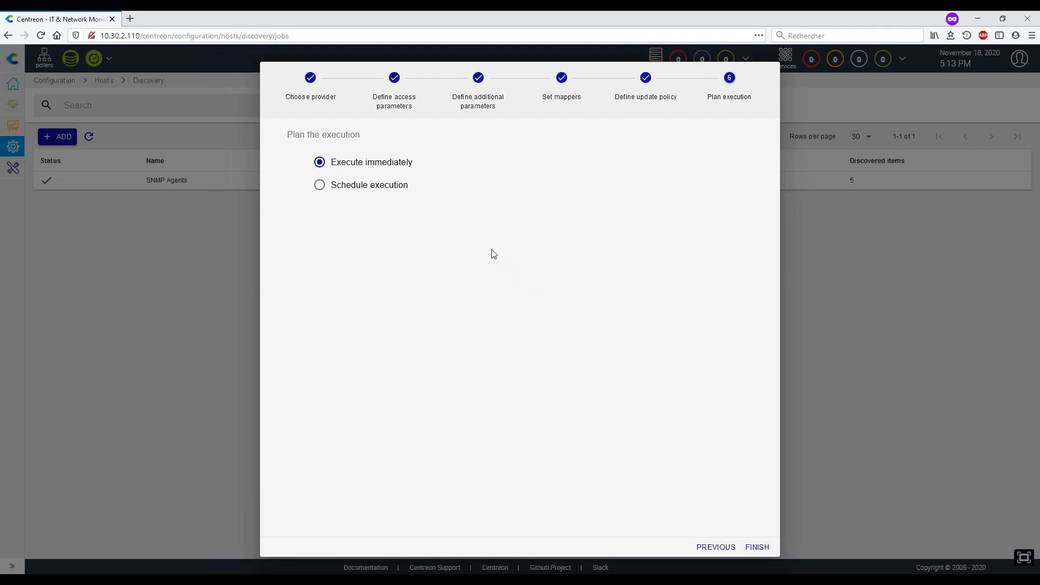
- Examine the scheduled execution options for the yearly, weekly, daily, hourly and minute-based scheduling types
click(336, 188)
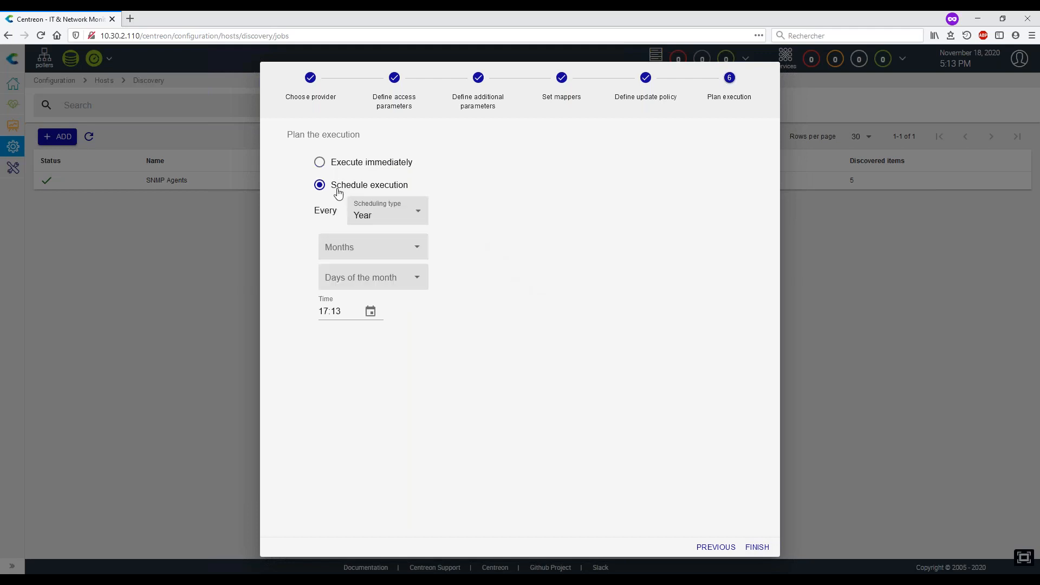
click(408, 219)
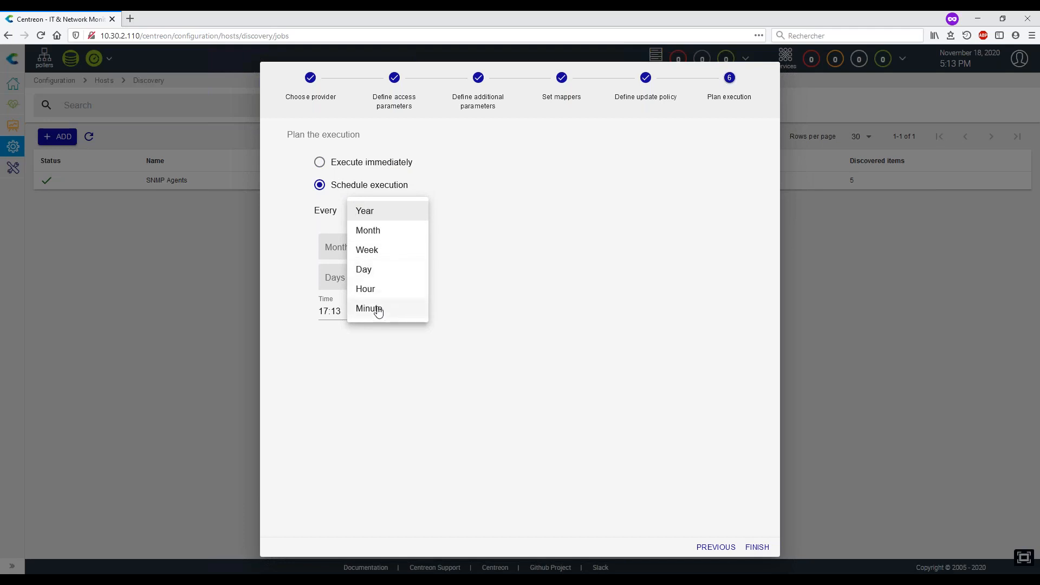
click(382, 252)
click(380, 216)
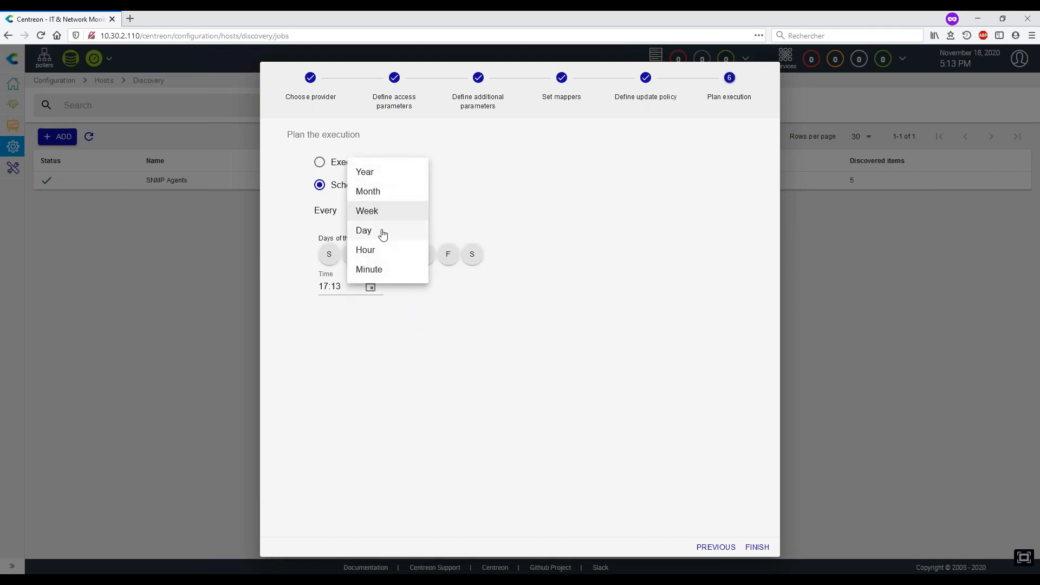
click(382, 233)
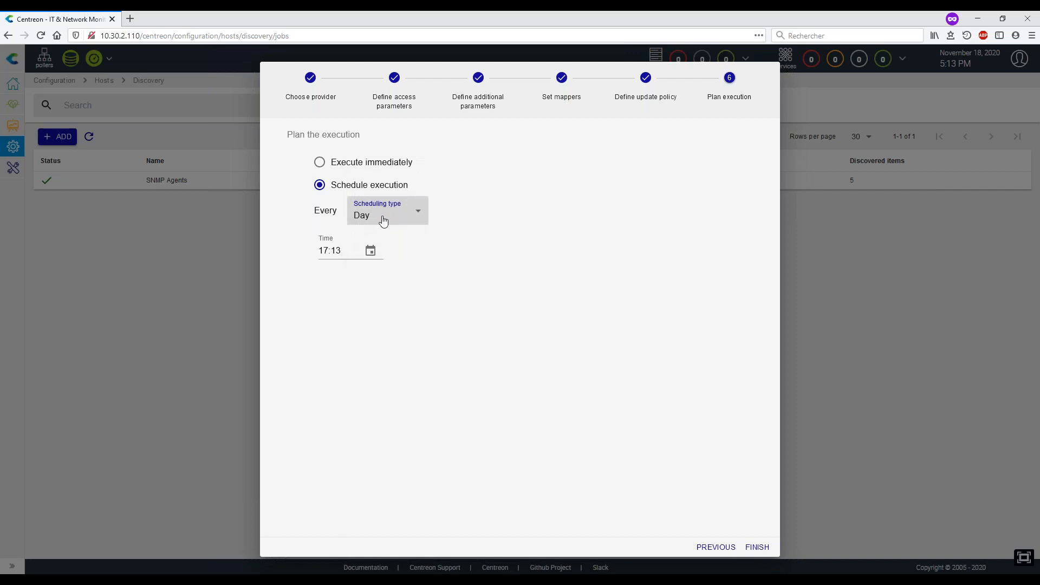
click(382, 217)
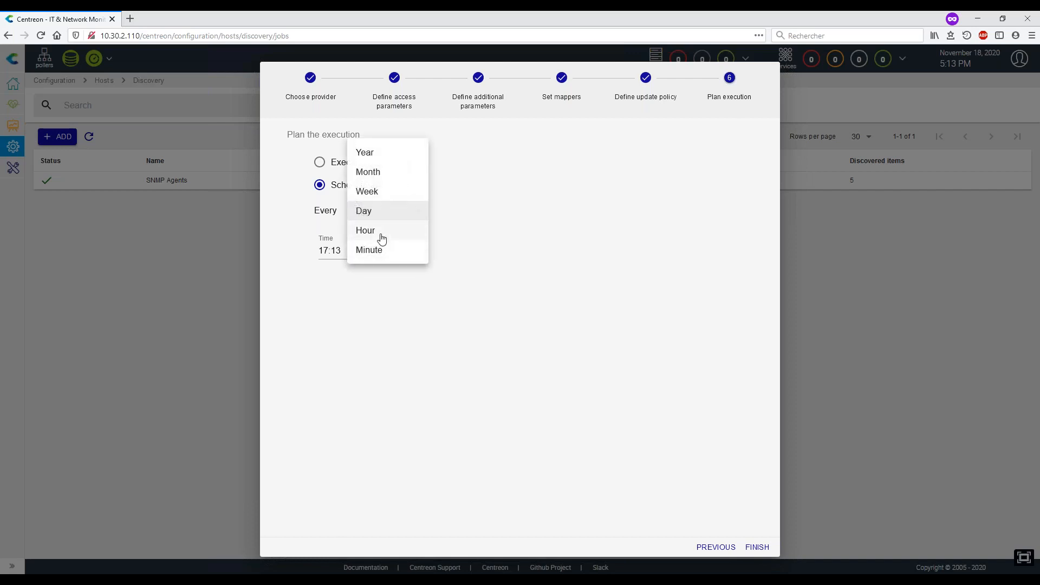
click(382, 233)
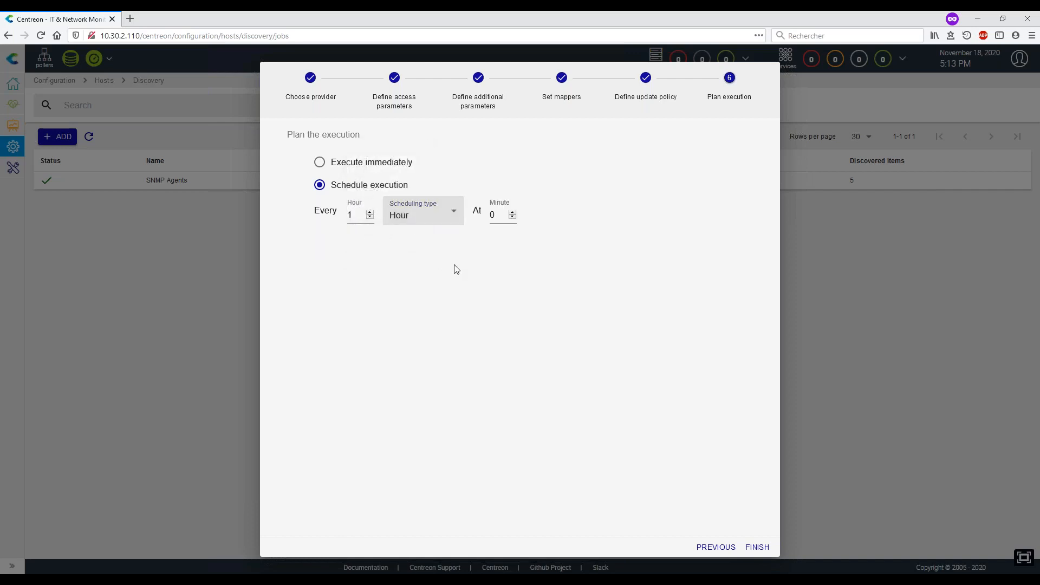
click(410, 213)
click(406, 233)
click(413, 219)
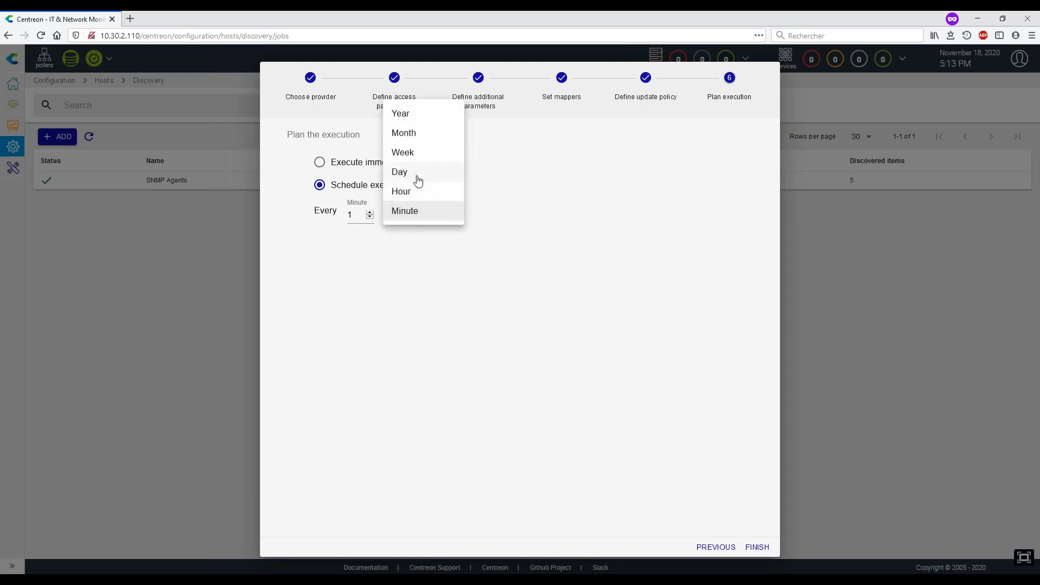
click(416, 173)
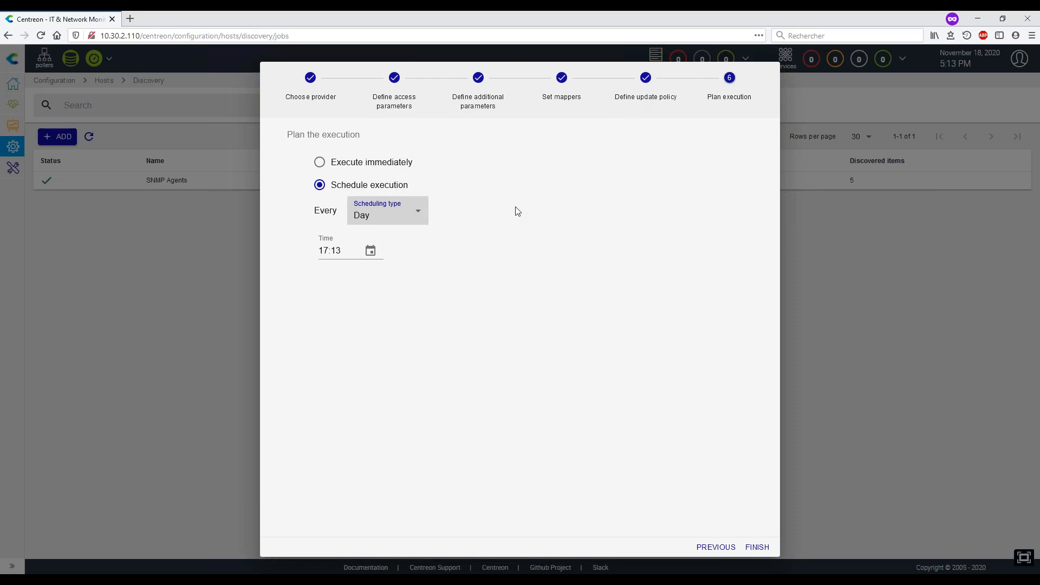
- Create the VM-Dev job with immediate execution and refresh the job list until its run finishes
click(323, 167)
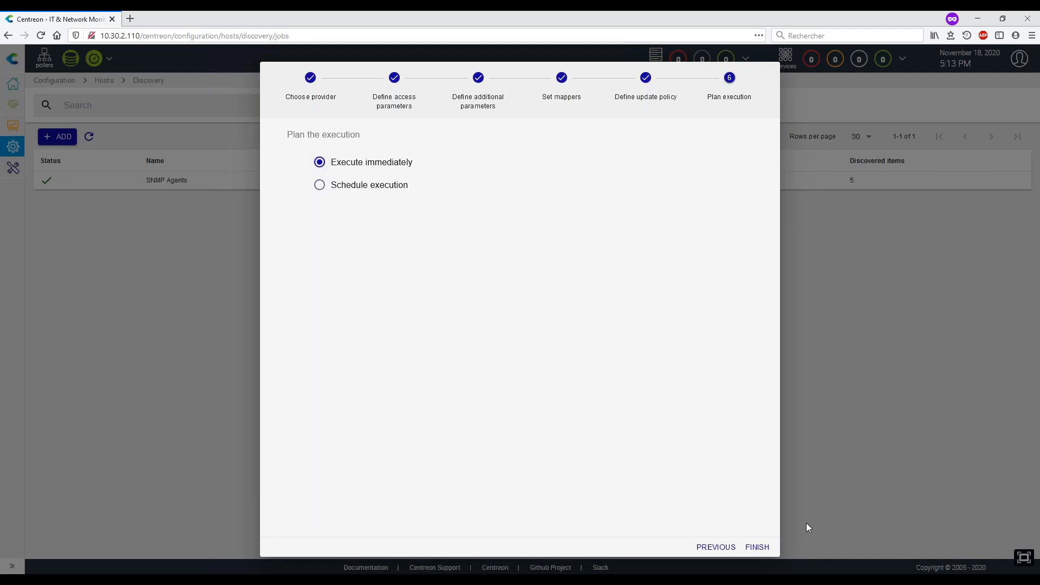
click(757, 547)
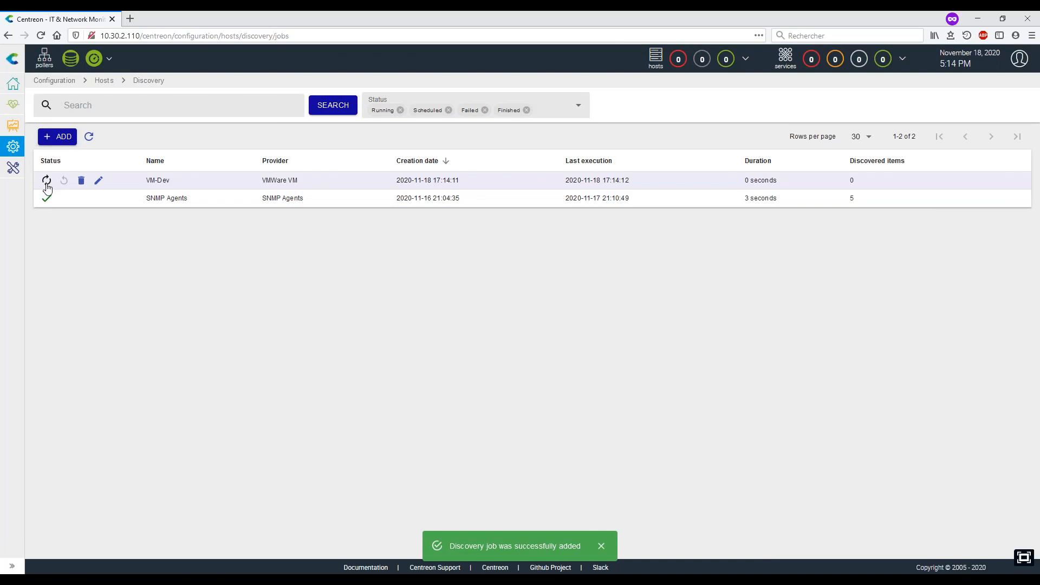
click(89, 139)
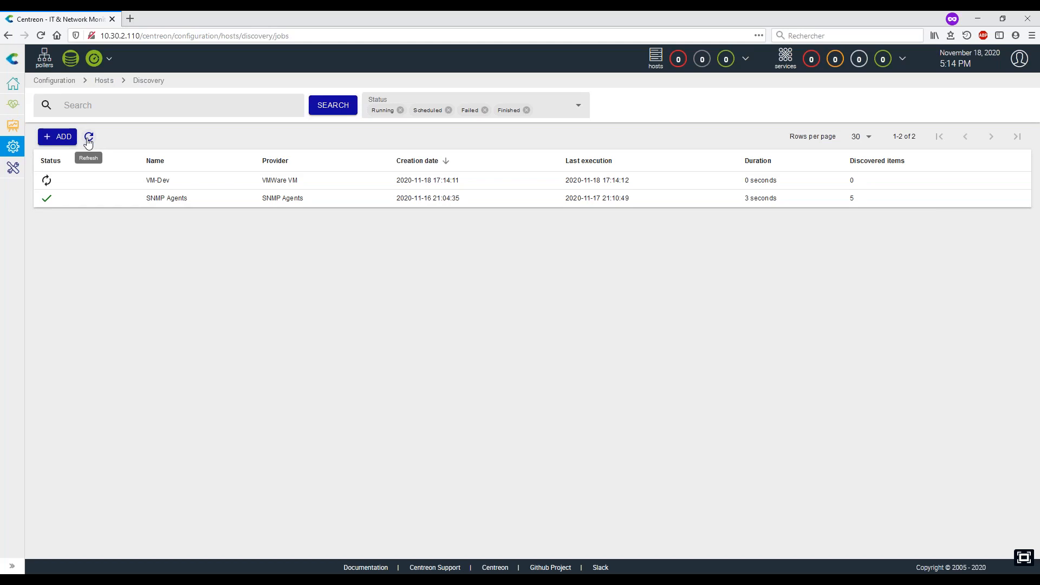
click(88, 140)
click(89, 140)
click(88, 139)
click(89, 140)
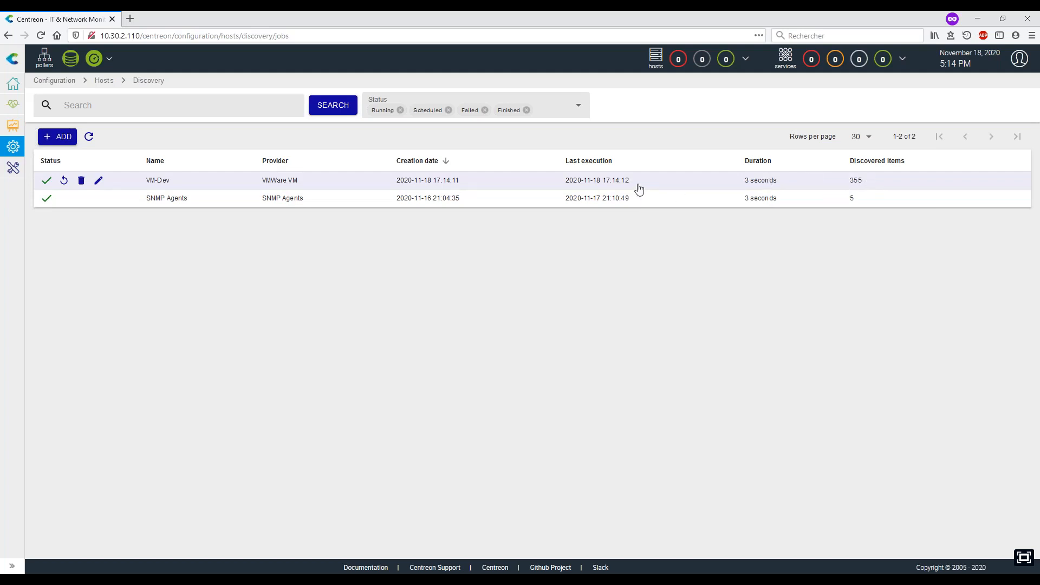
- In the VM-Dev job results, set the host.ip association mapper's source to discovery.results.guest_ip and save the mappers
click(294, 185)
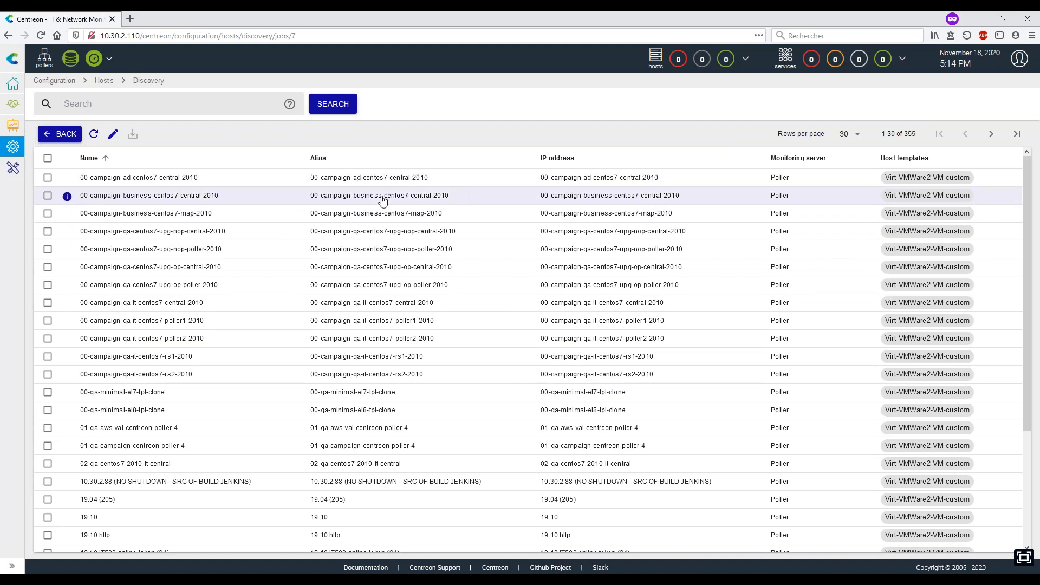
click(114, 137)
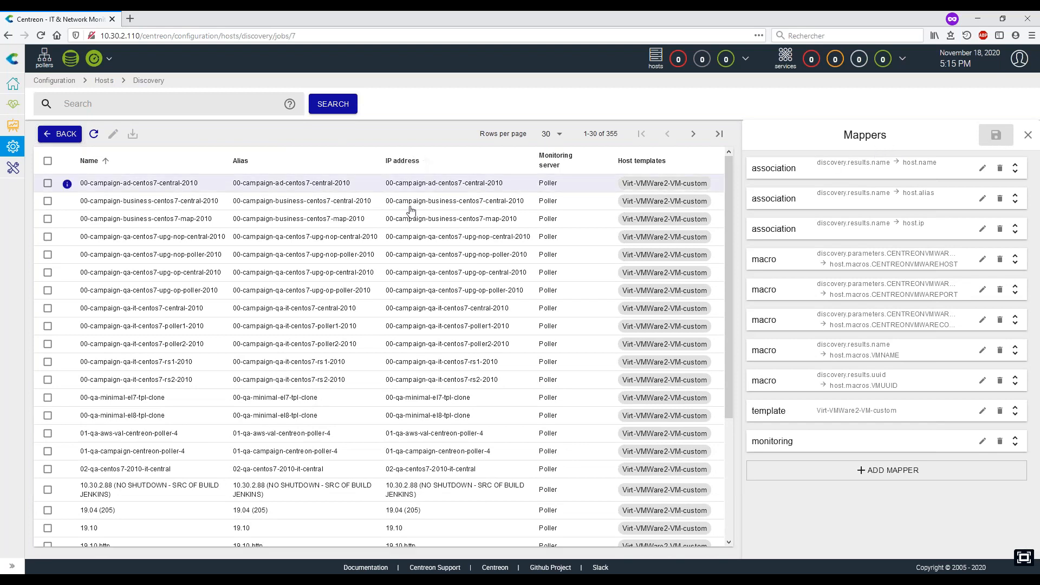
click(983, 230)
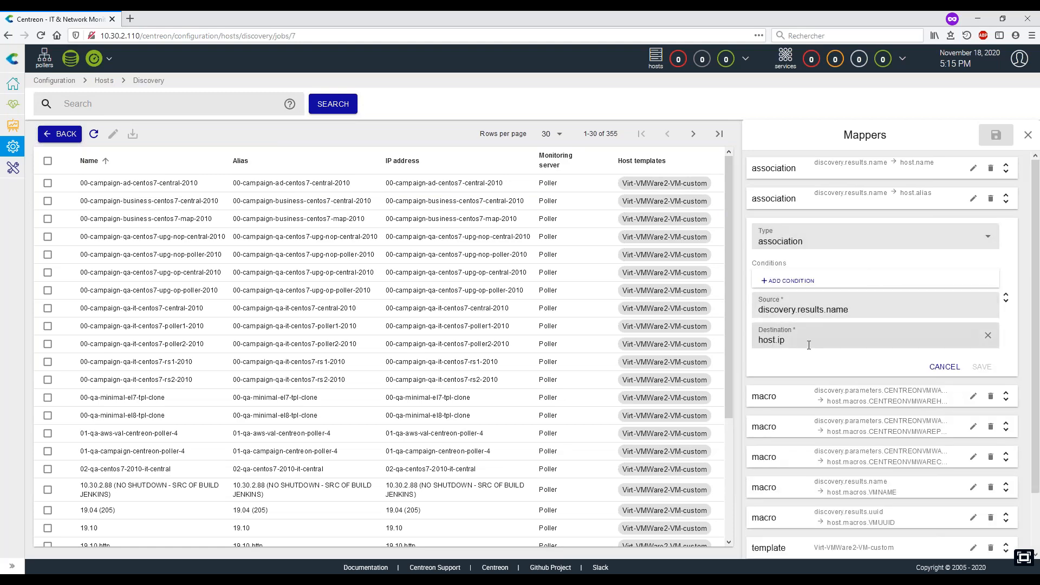
click(863, 307)
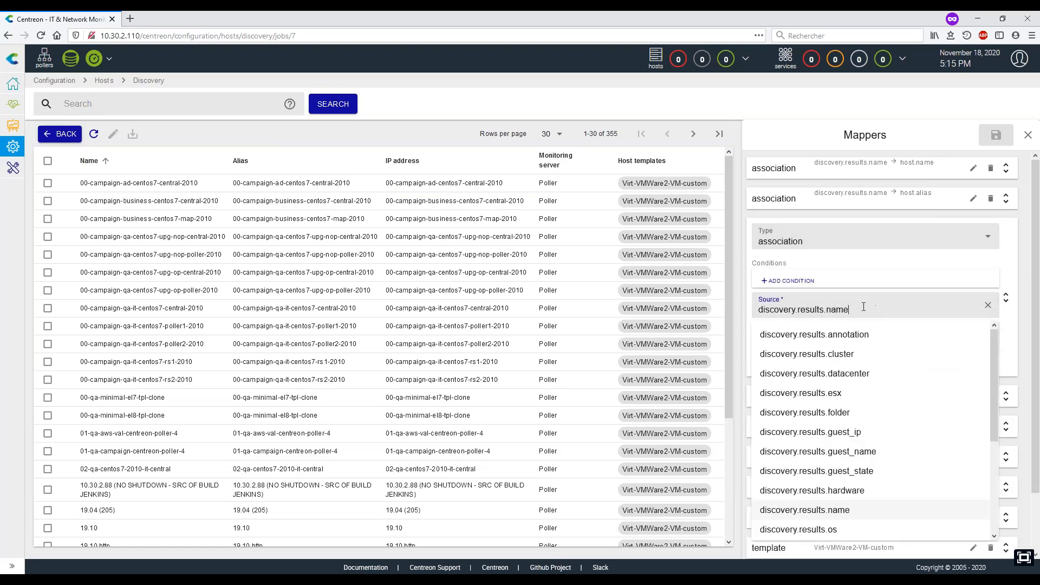
click(854, 432)
click(982, 368)
click(996, 135)
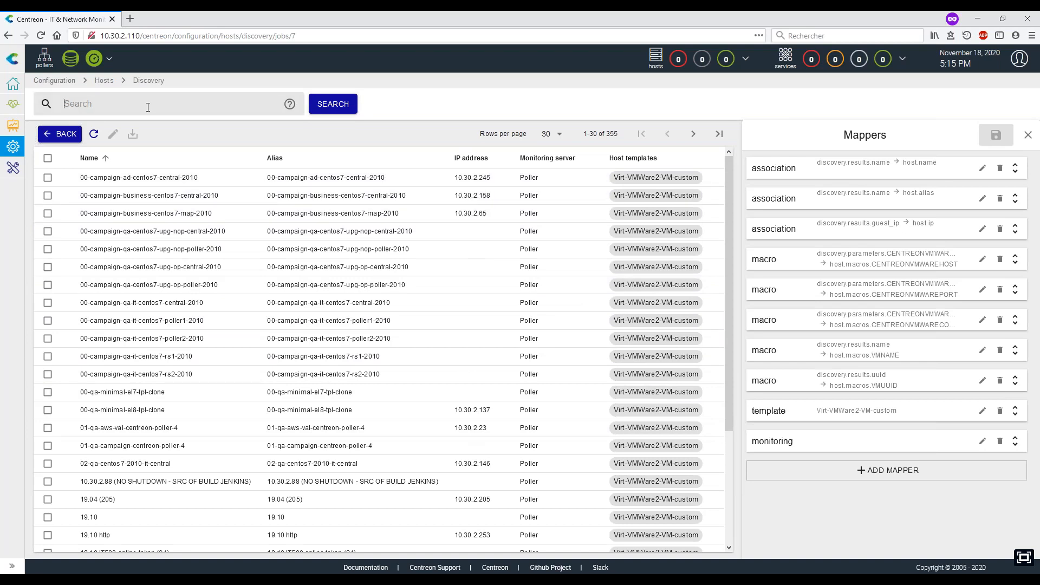
- Filter the results with host.name:cga and copy the power_state value poweredOff from the raw data of cga-20.04-clone
text(host.name:cga)
key(Return)
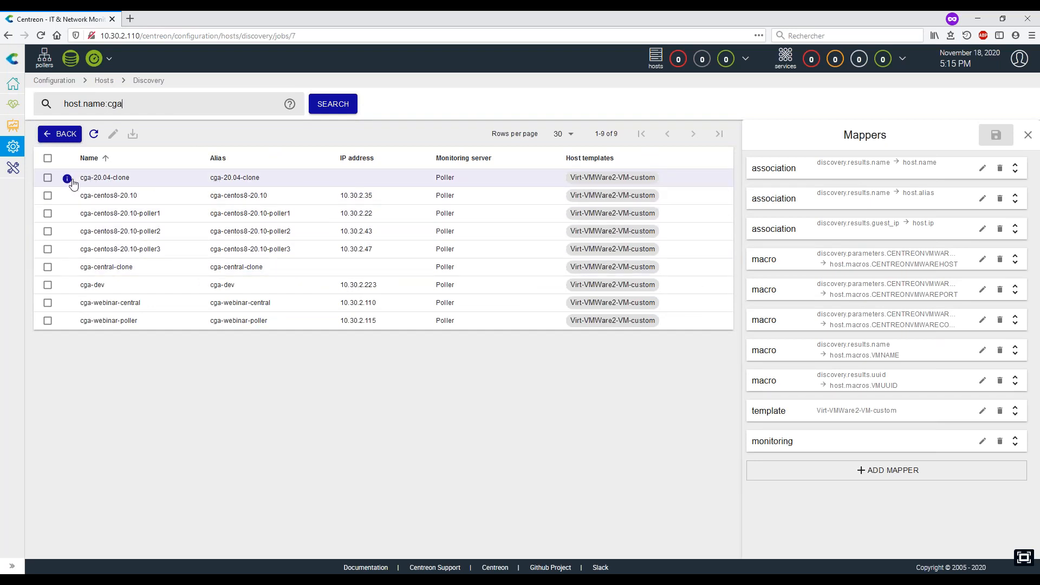
click(67, 179)
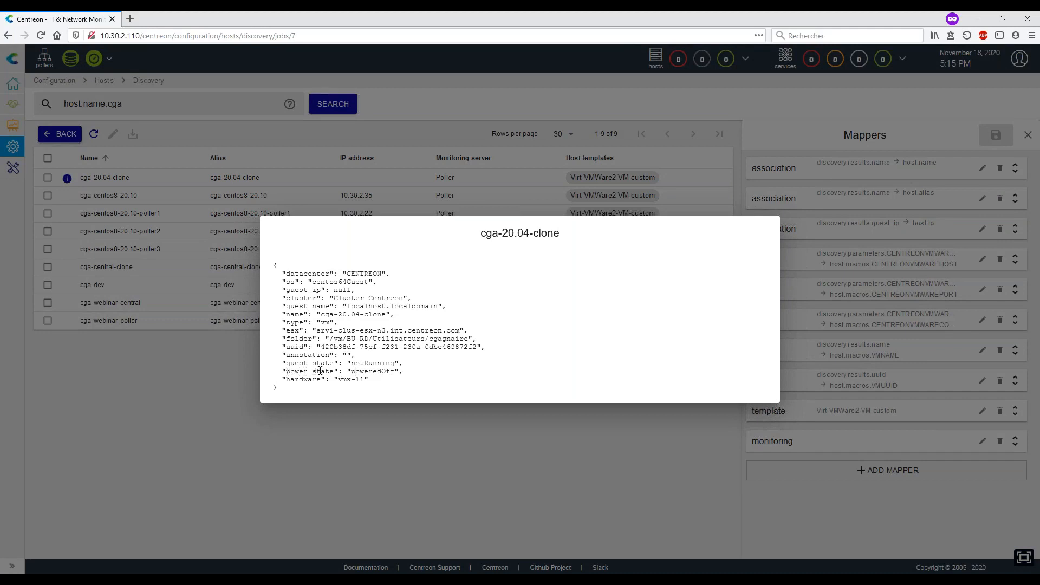
double_click(380, 373)
key(ctrl+c)
click(428, 446)
- Add an exclusion mapper with the condition discovery.results.power_state equal poweredOff and save the mappers
click(829, 475)
click(829, 480)
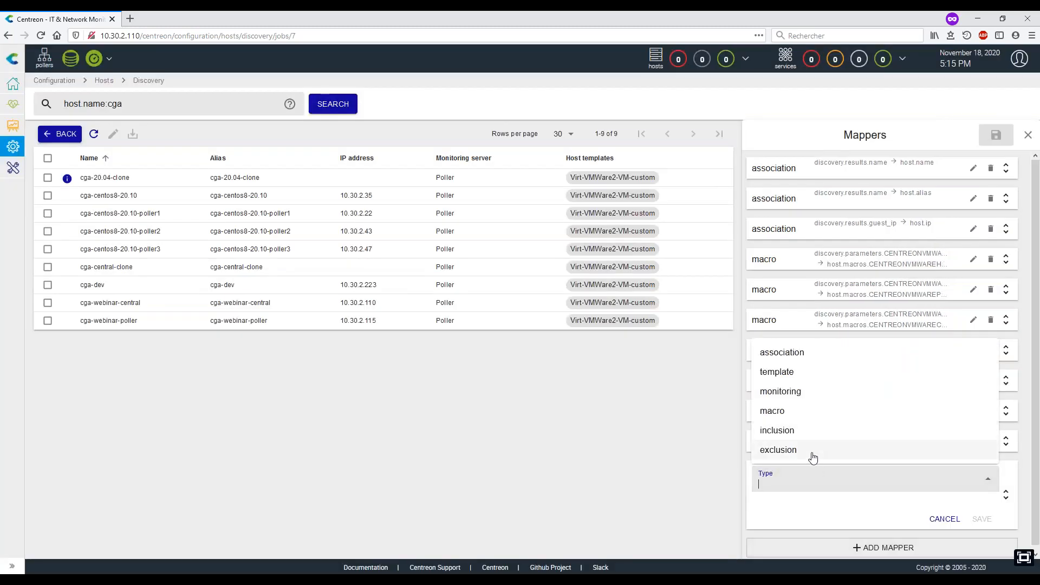
click(813, 457)
scroll(807, 435, down, 2)
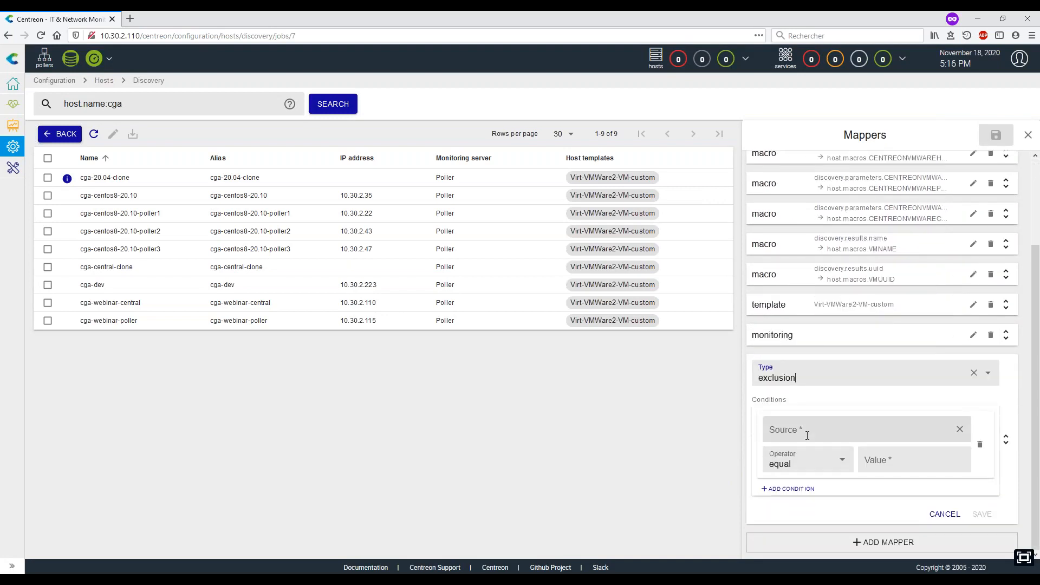
click(807, 435)
scroll(840, 349, down, 3)
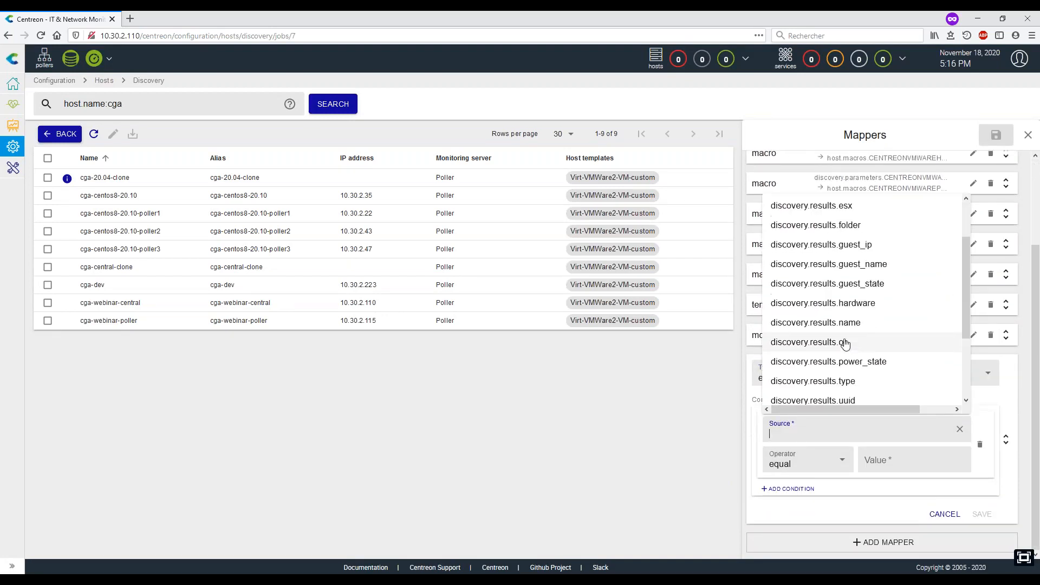
click(854, 311)
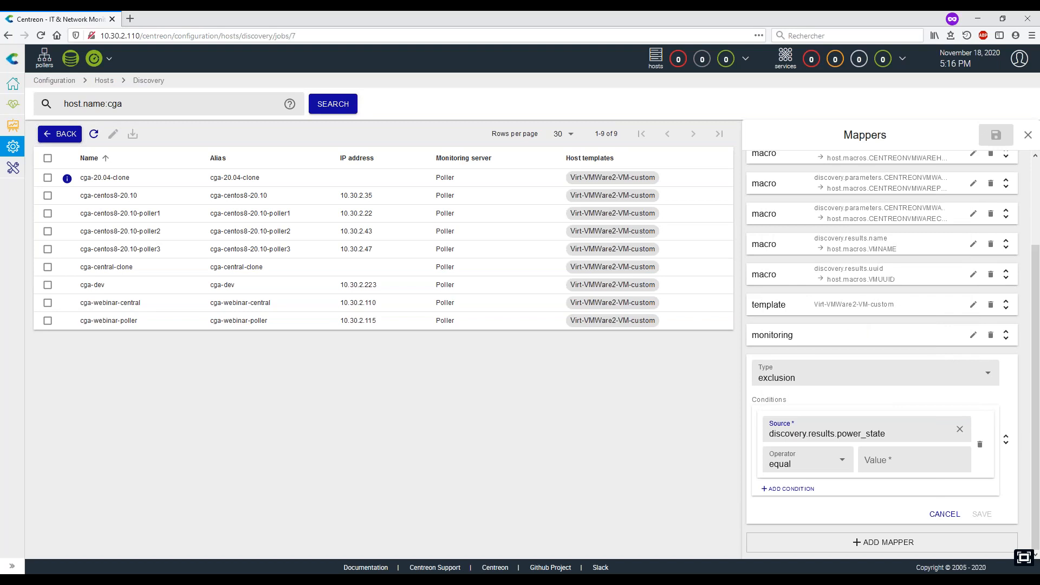
click(891, 462)
key(ctrl+v)
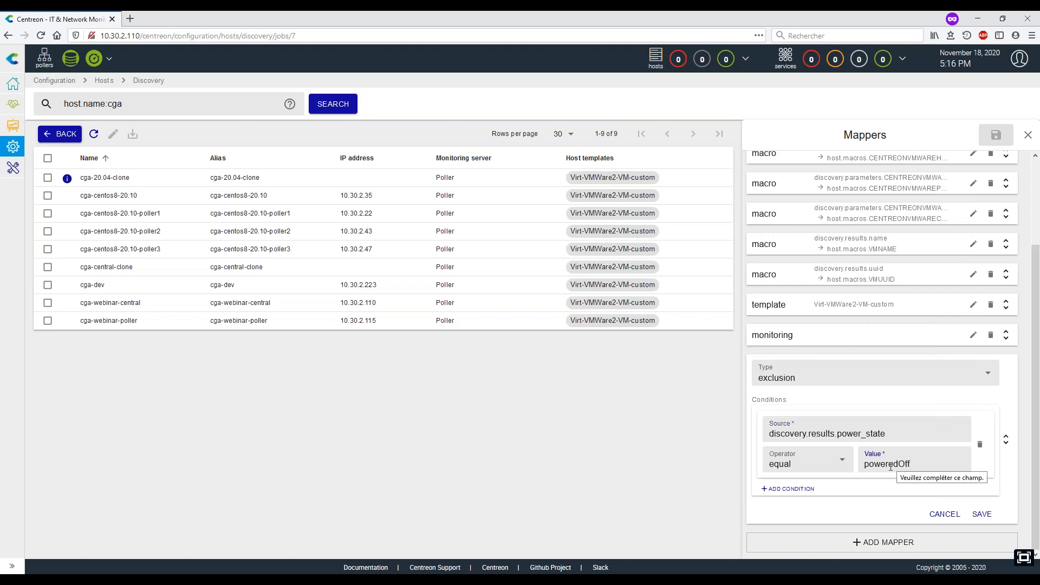
click(982, 513)
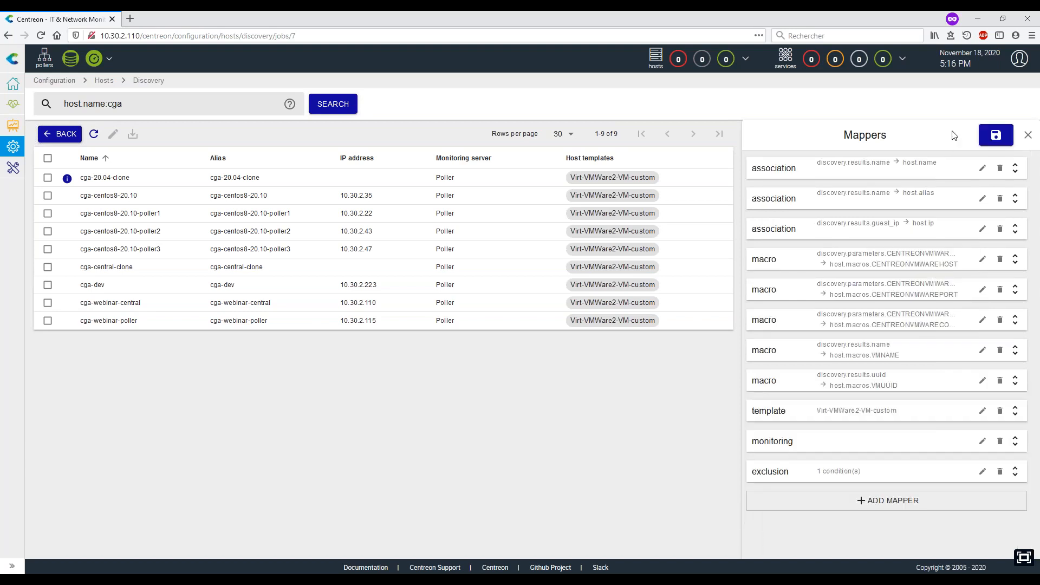
click(995, 135)
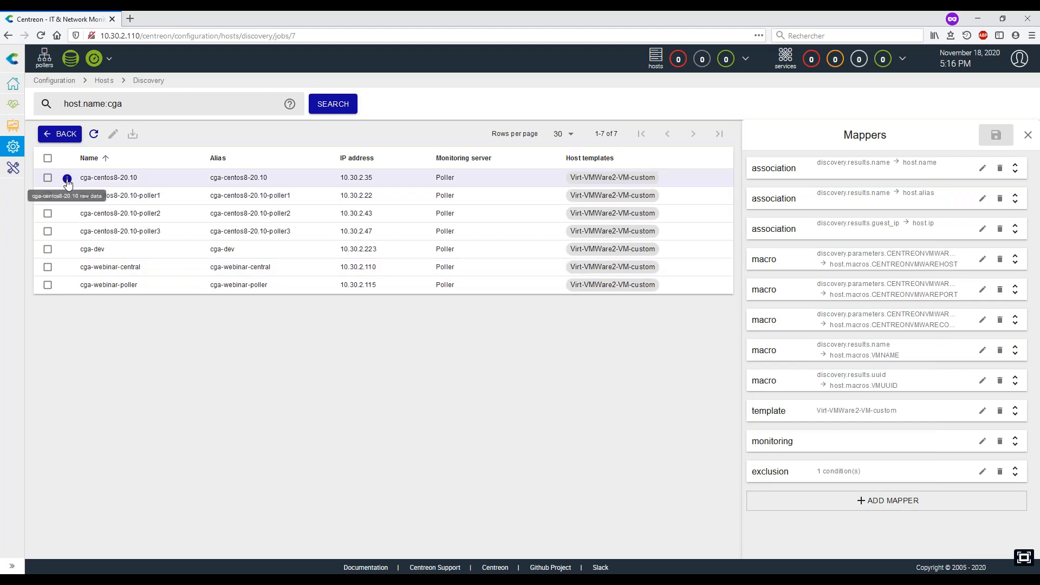
- Check the os attribute in the raw data of cga-centos8-20.10 and add a new mapper of type template
click(67, 178)
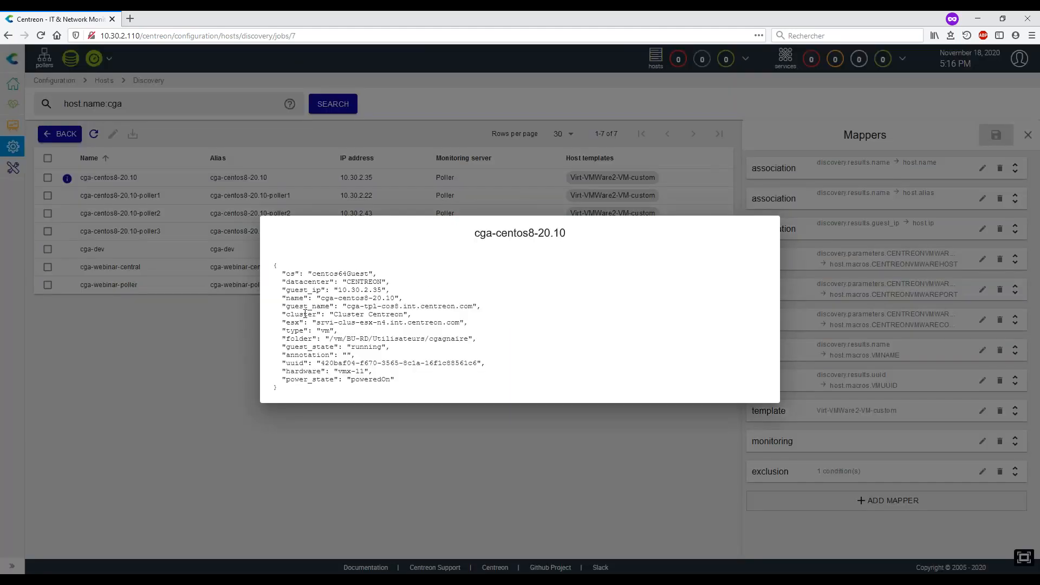
double_click(290, 274)
drag(314, 274, 342, 273)
click(443, 430)
click(823, 501)
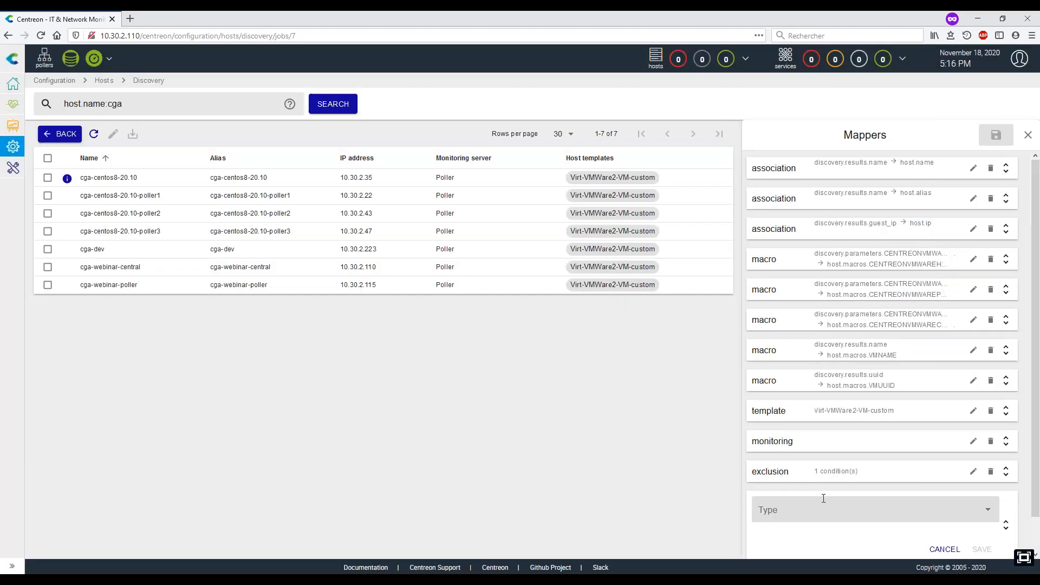
click(811, 466)
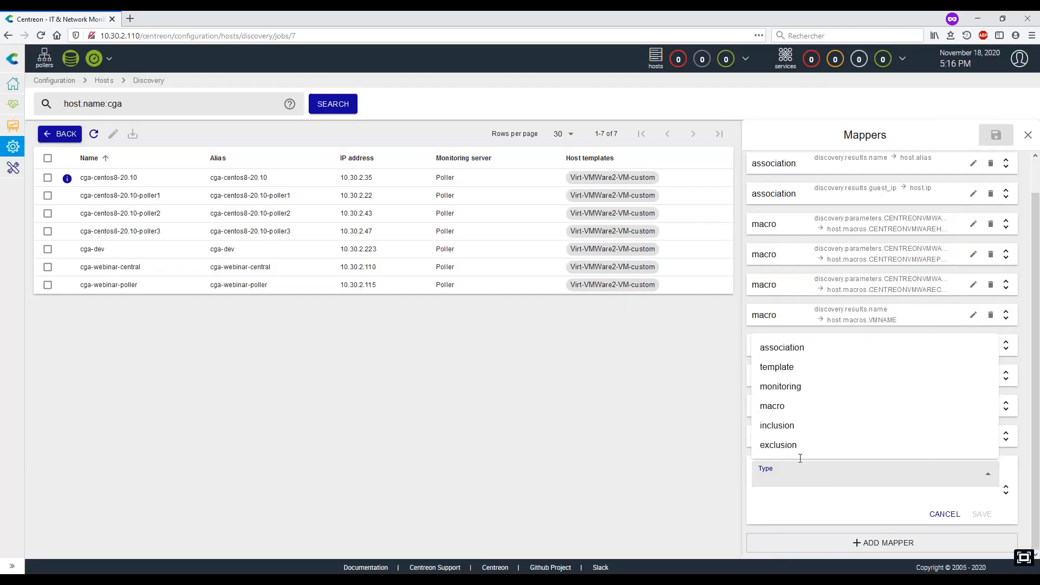
click(785, 366)
scroll(865, 415, down, 2)
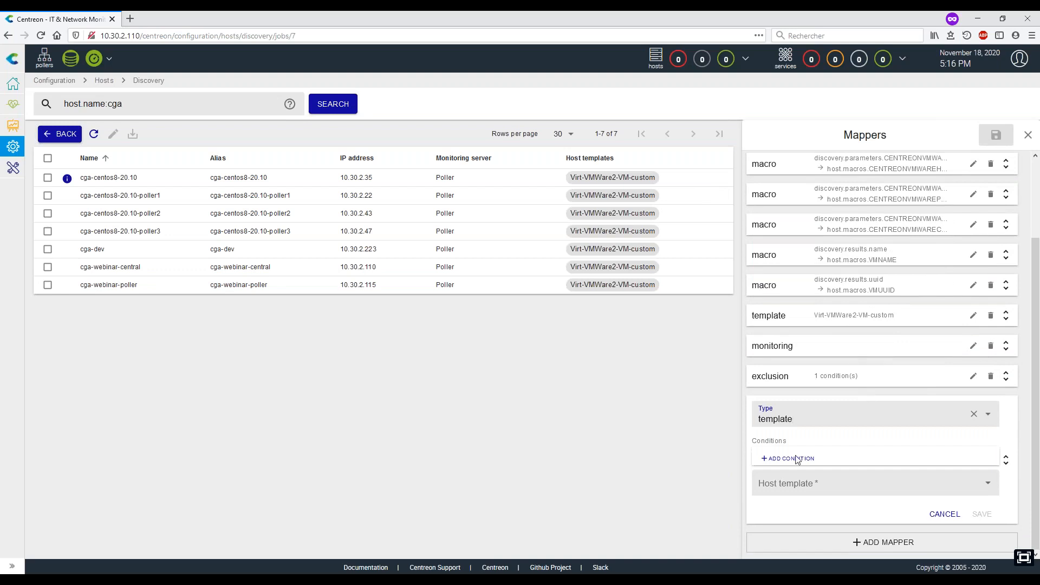
- Add the condition discovery.results.os contain centos to the new template mapper
click(789, 460)
click(812, 470)
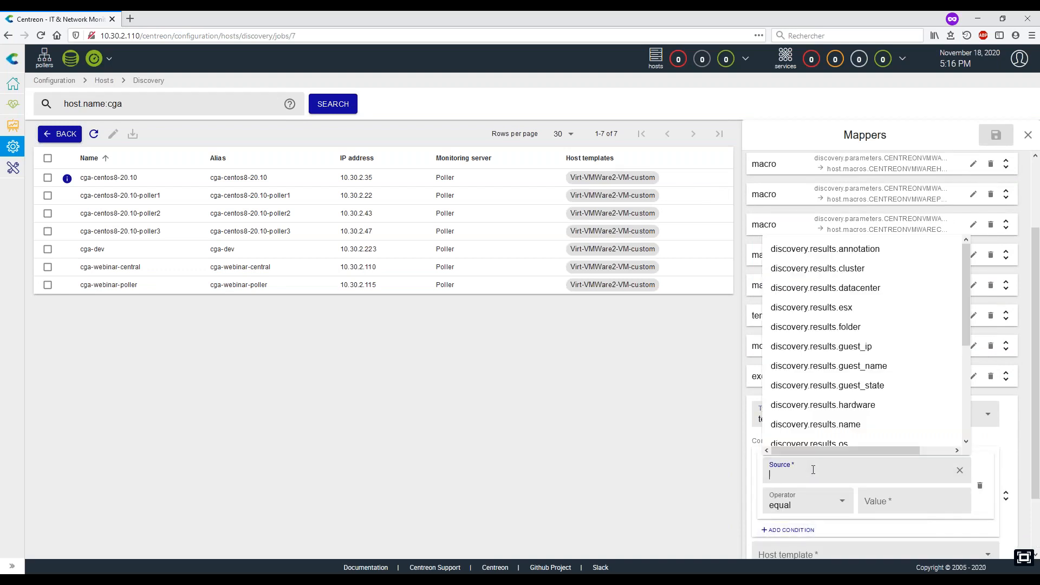
scroll(852, 353, down, 3)
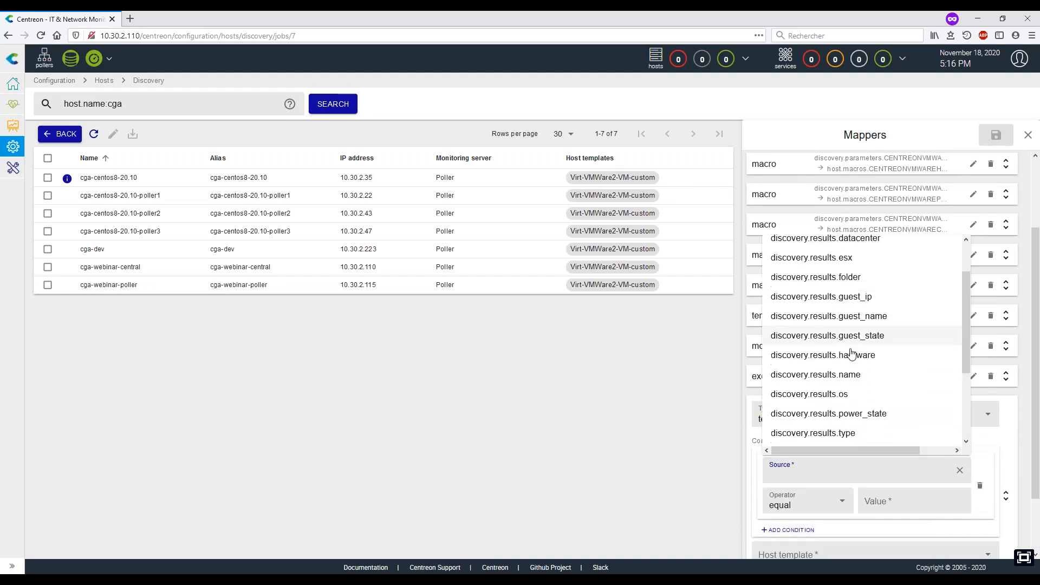
click(839, 390)
scroll(865, 412, down, 2)
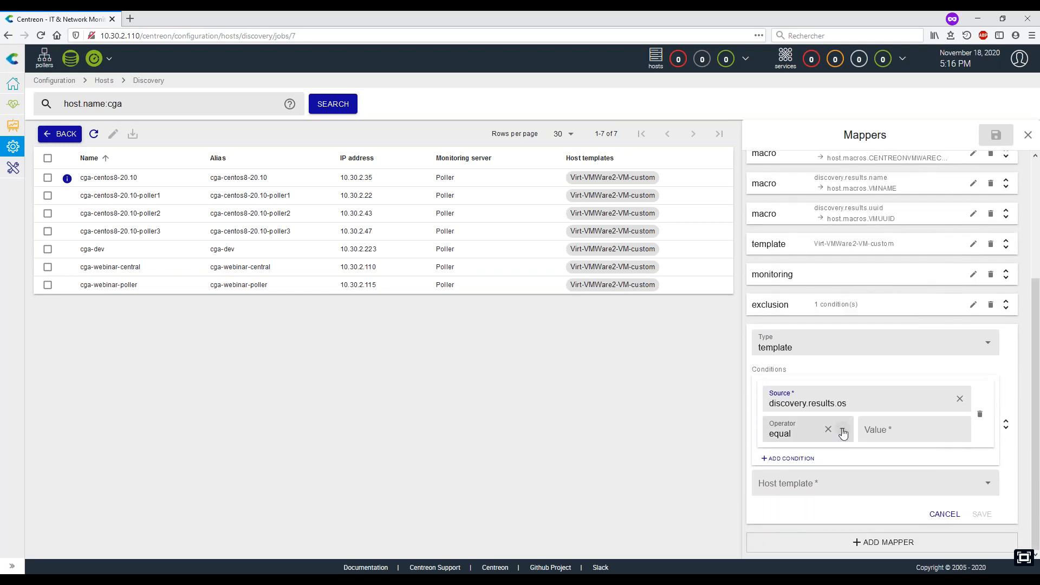
click(843, 433)
click(810, 497)
click(880, 429)
text(centos)
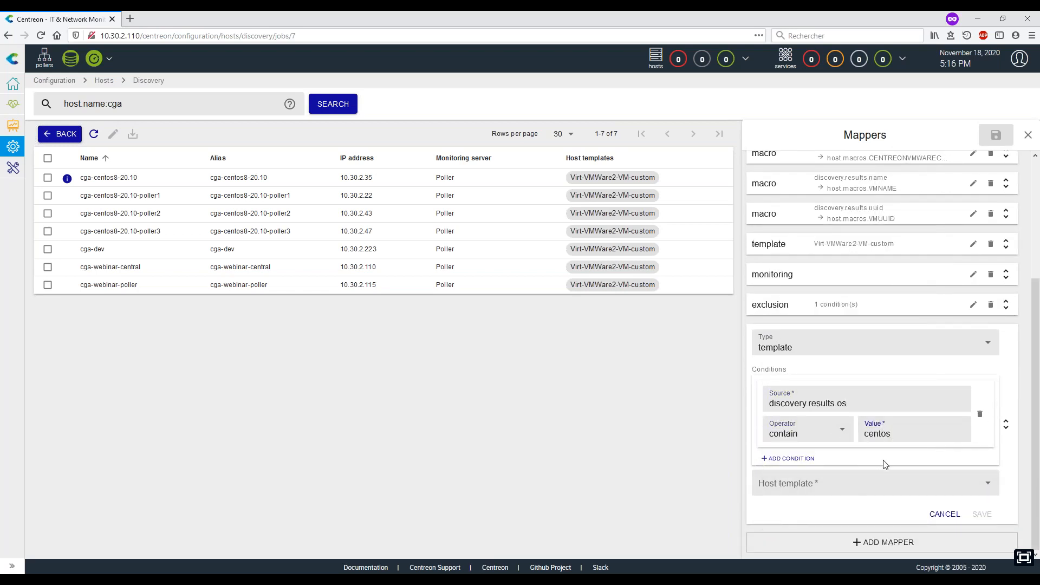
- Assign the OS-Linux-SNMP-custom host template to the new mapper and save the job's mappers
click(857, 480)
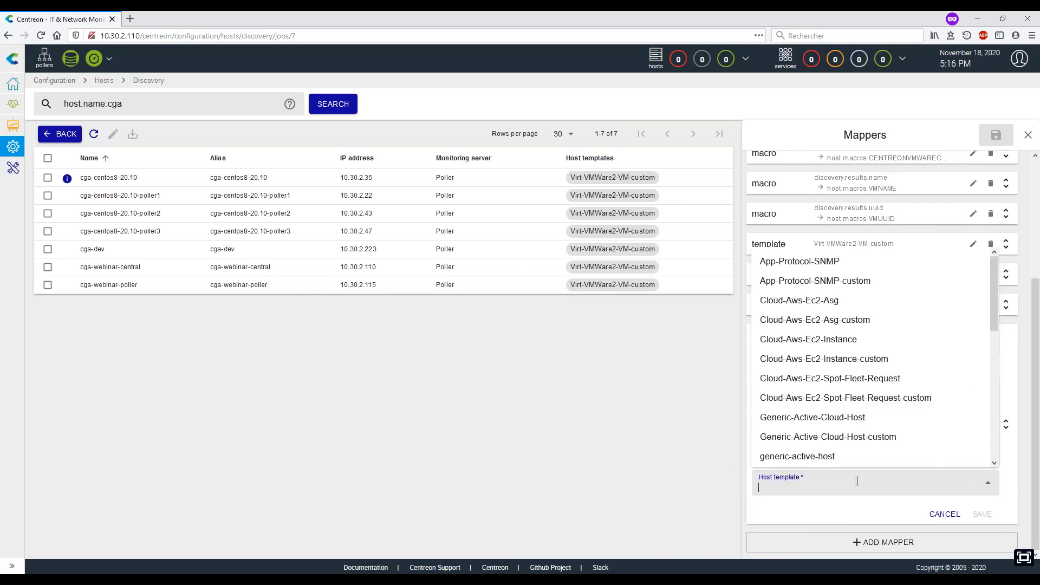
scroll(845, 411, down, 3)
scroll(865, 427, down, 1)
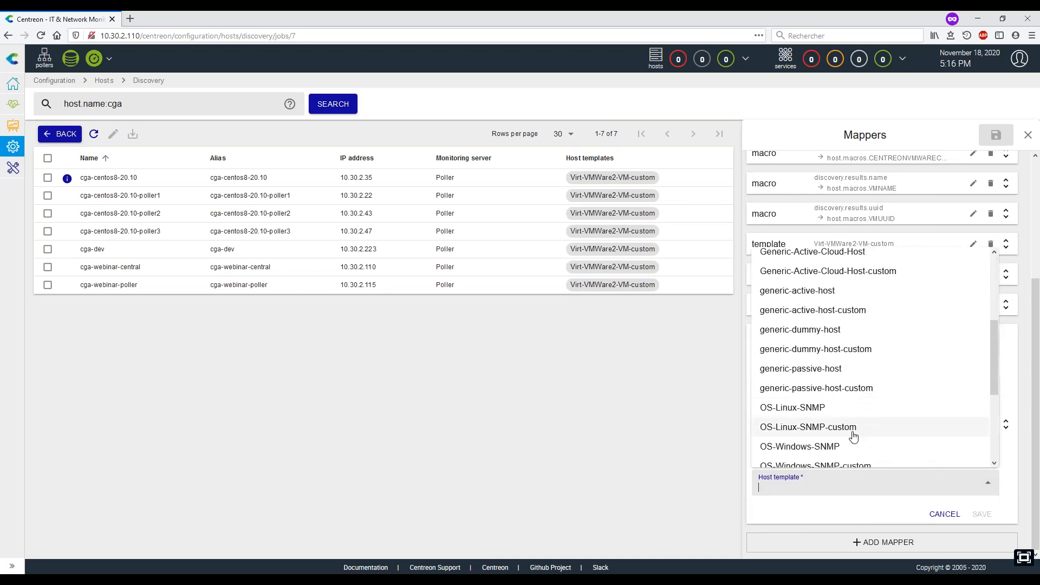
click(854, 427)
click(981, 514)
click(995, 135)
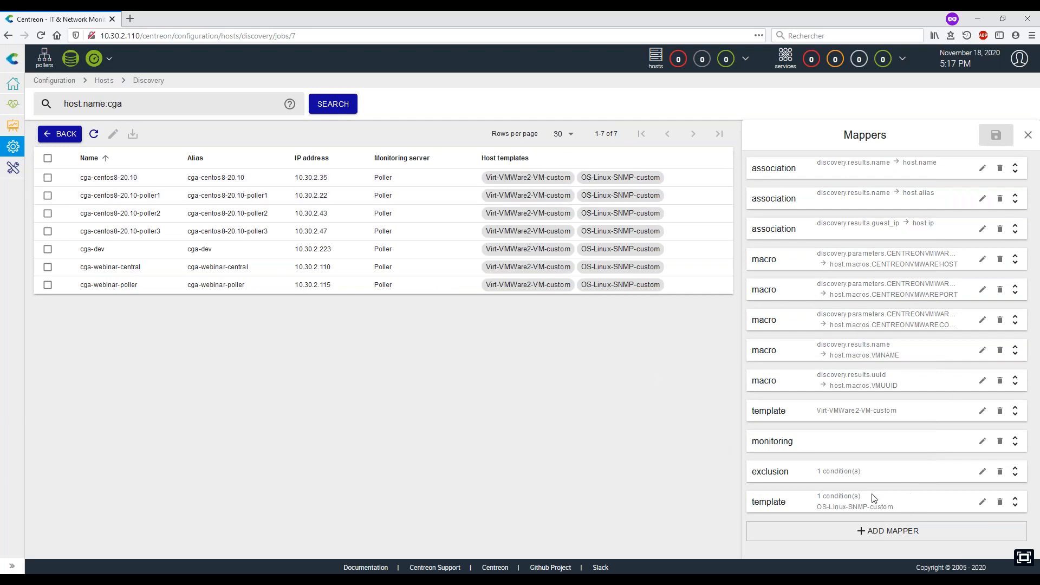
- Switch the monitoring mapper to manual server selection with Central as monitoring server, and save the mappers
click(981, 448)
click(814, 422)
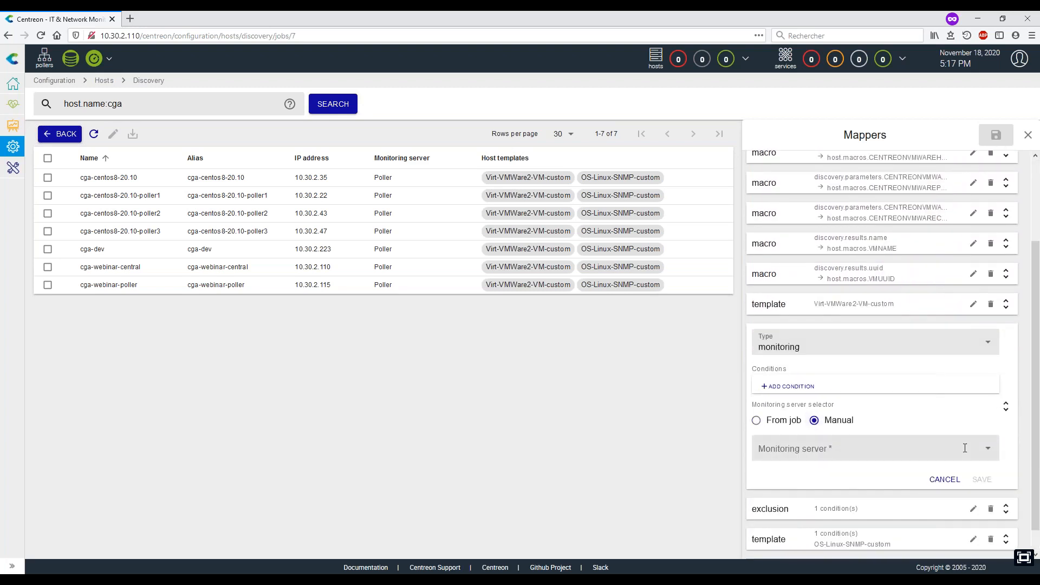
click(988, 448)
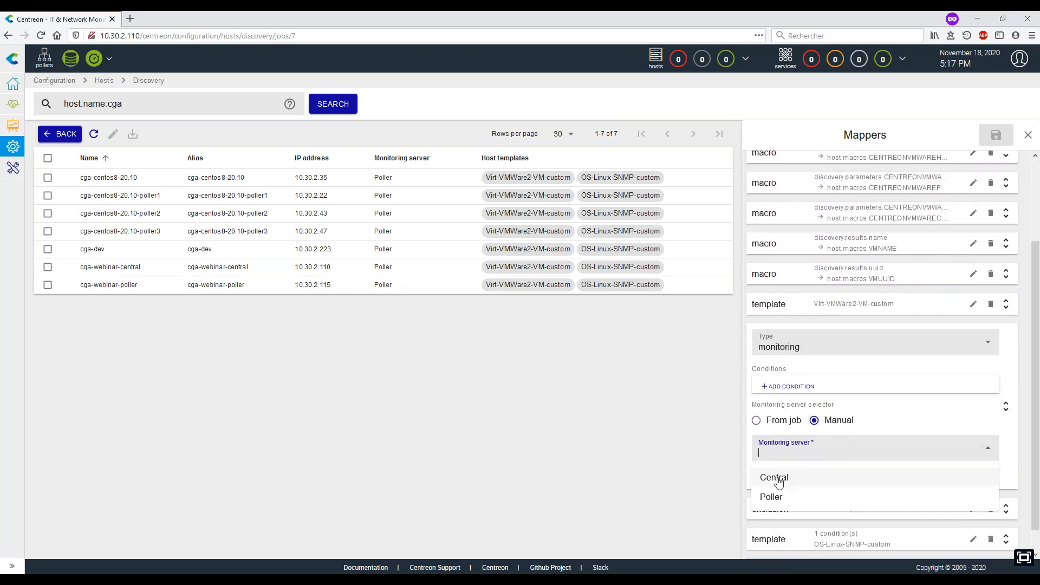
click(778, 482)
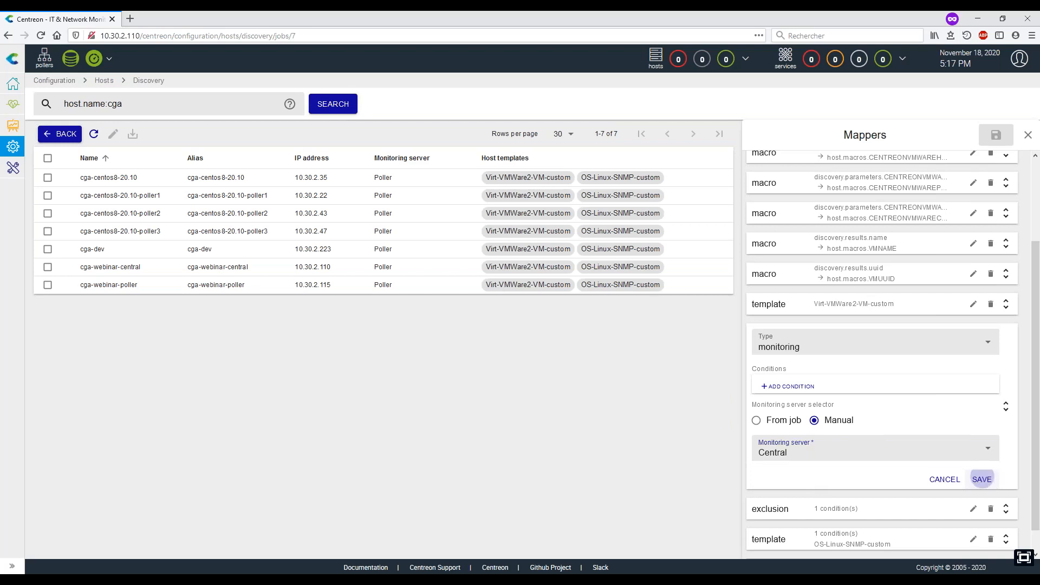
click(982, 479)
click(990, 141)
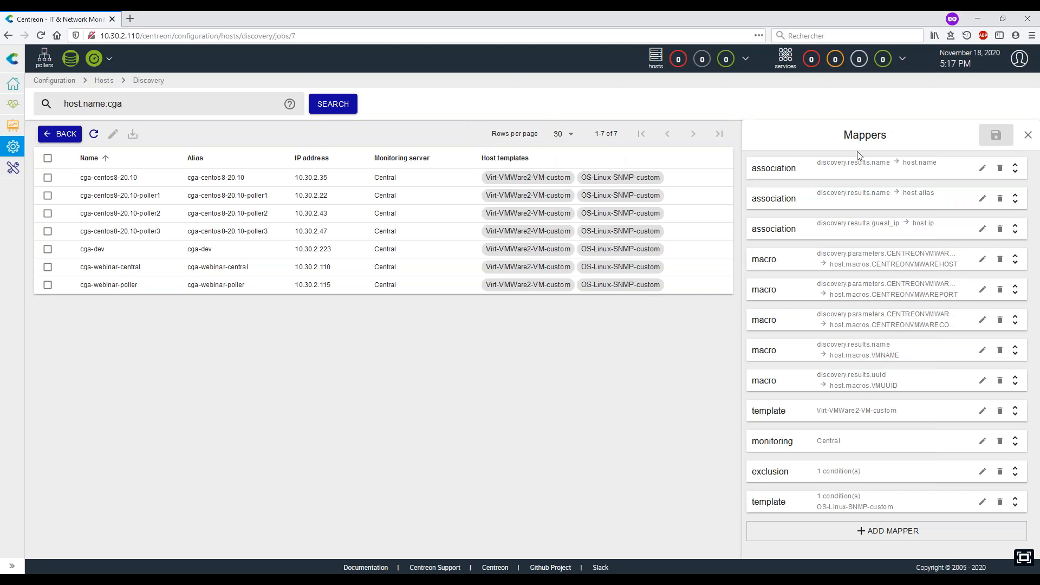
- Check the configured hosts list and view the services created for cga-centos8-20.10
mouse_move(13, 146)
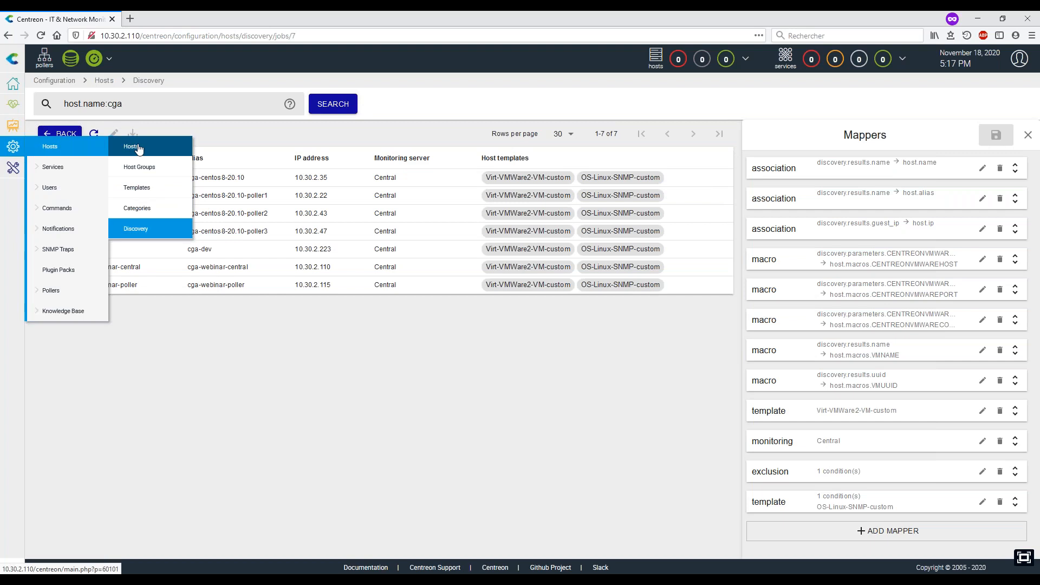
click(138, 149)
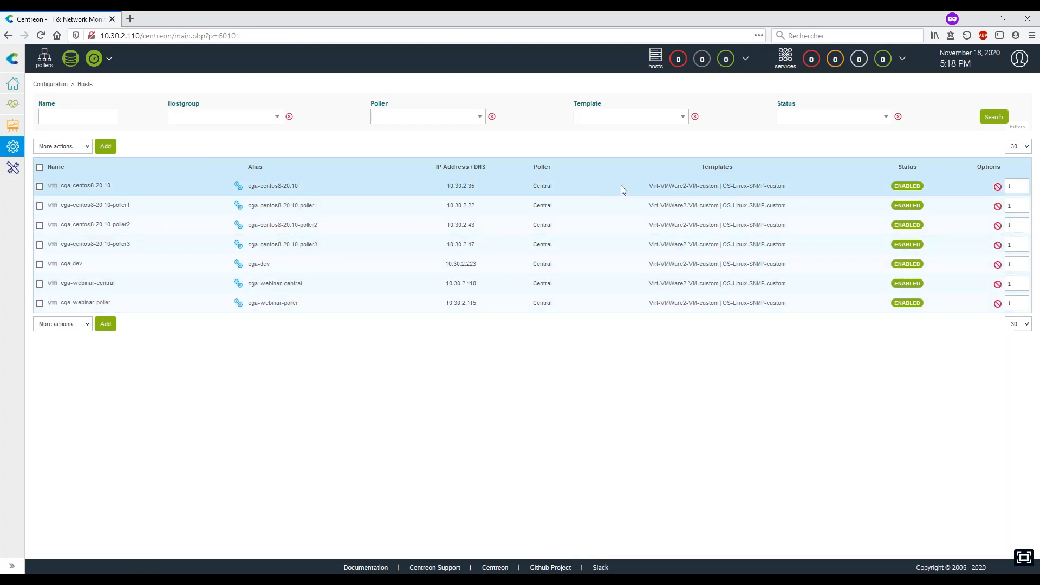
click(238, 187)
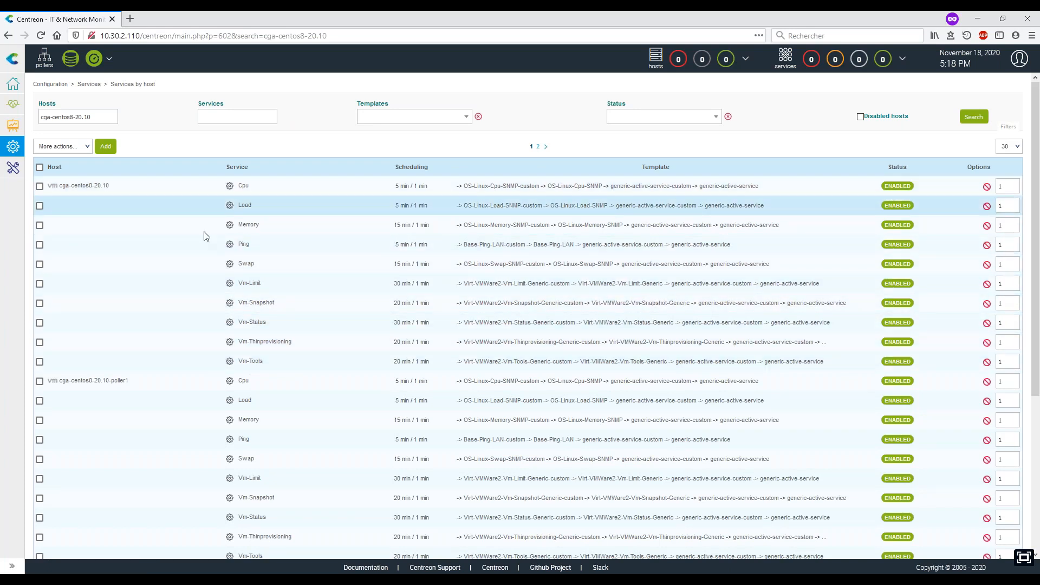
- Open the configuration of host cga-centos8-20.10 and examine its templates and custom macros, including the VMUUID value
click(95, 190)
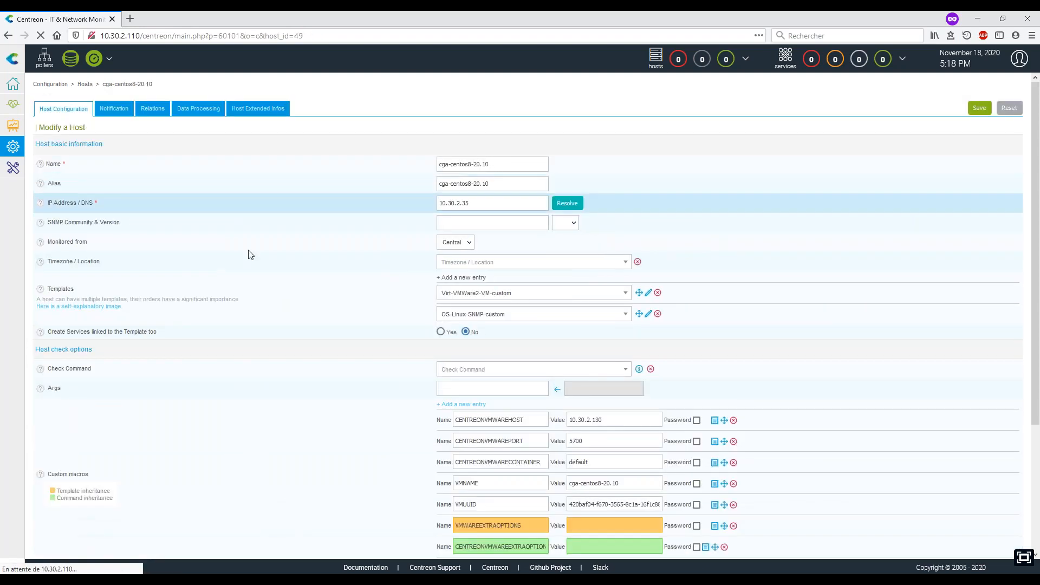
scroll(290, 251, down, 3)
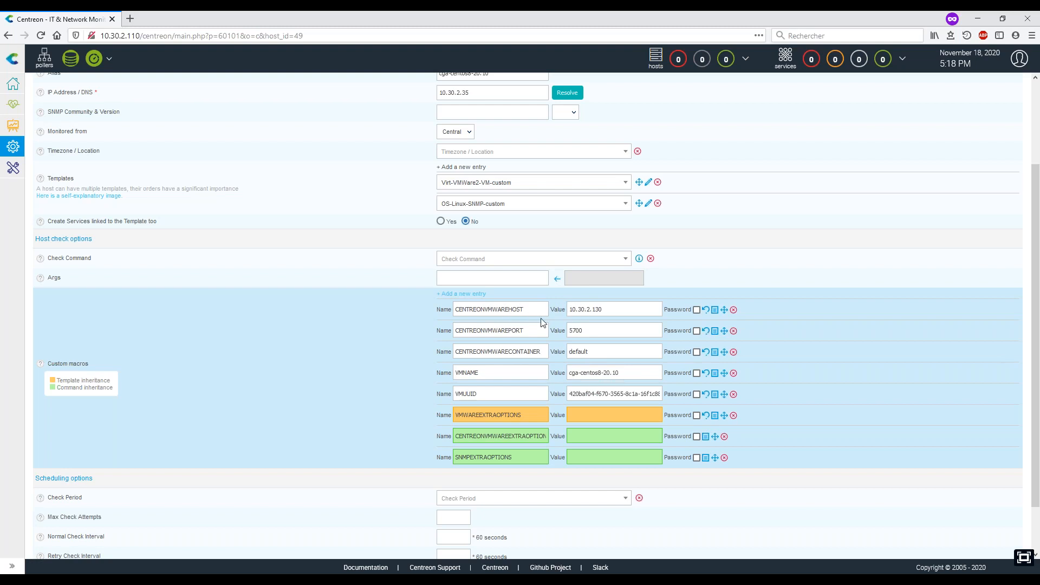
drag(570, 393, 675, 389)
click(318, 349)
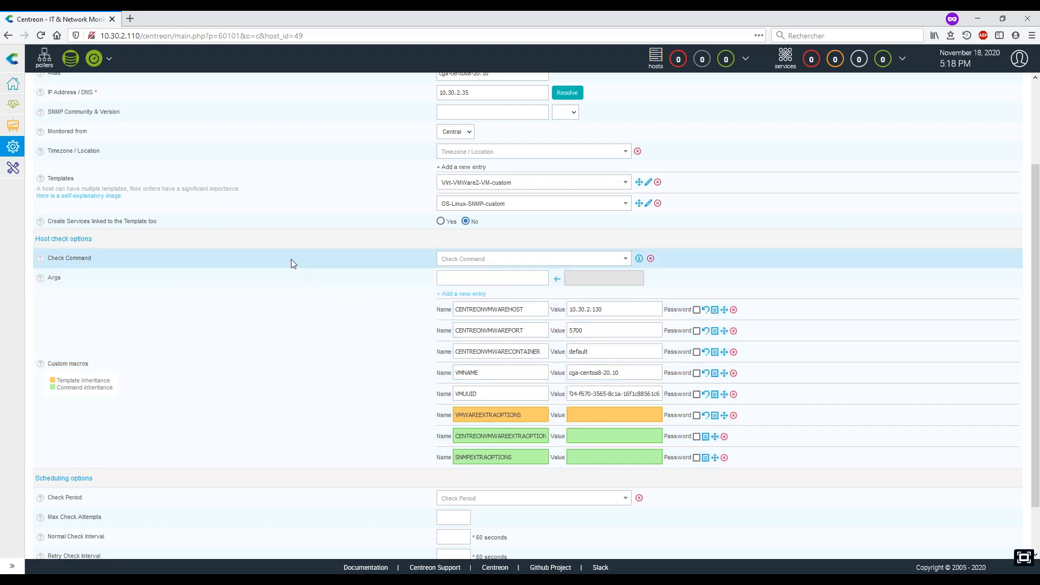
scroll(290, 258, up, 4)
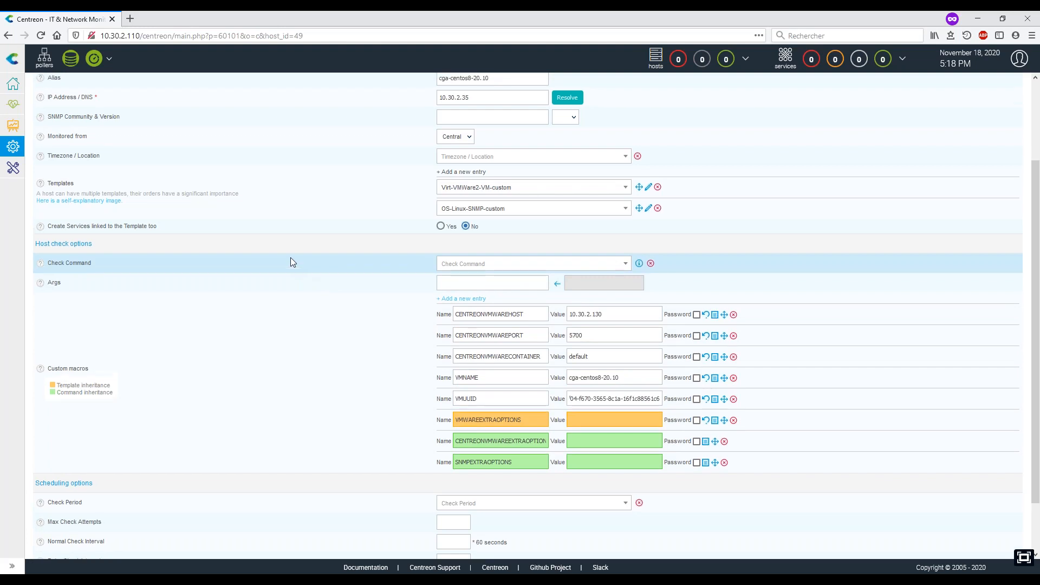
- Open the administration logs, inspect the change details of host cga-webinar-poller and return to the log list
mouse_move(13, 168)
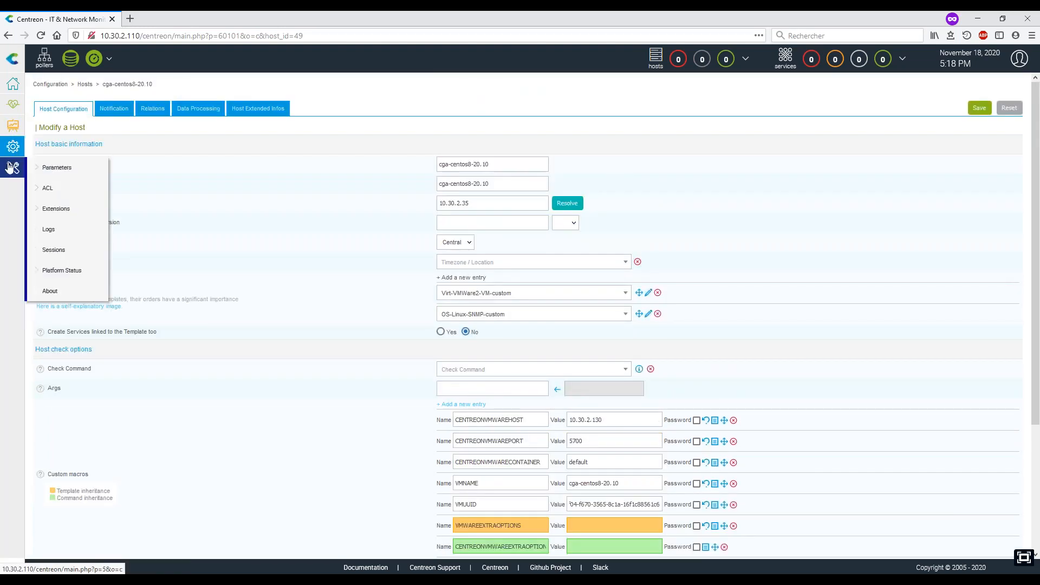
click(69, 233)
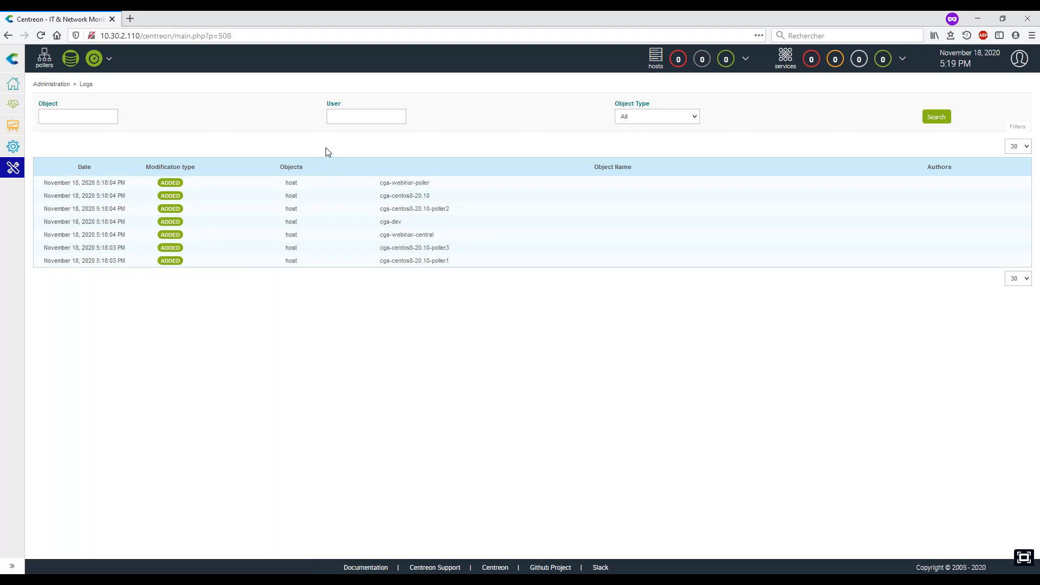
click(393, 186)
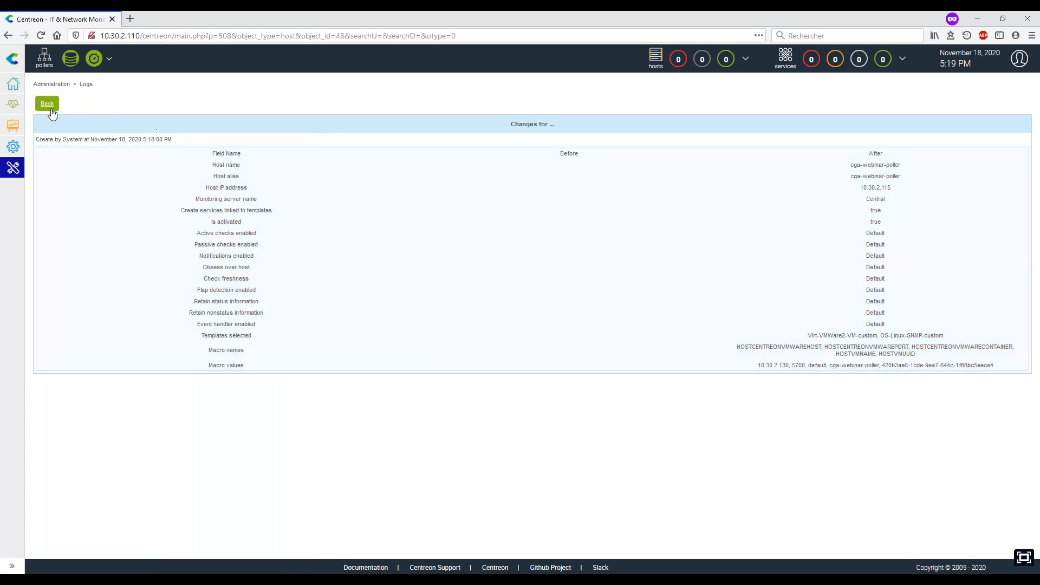
click(52, 104)
- Edit the SNMP Agents host discovery job and set its policy to automatic analysis, adding hosts discovered for the first time
mouse_move(9, 150)
mouse_move(55, 146)
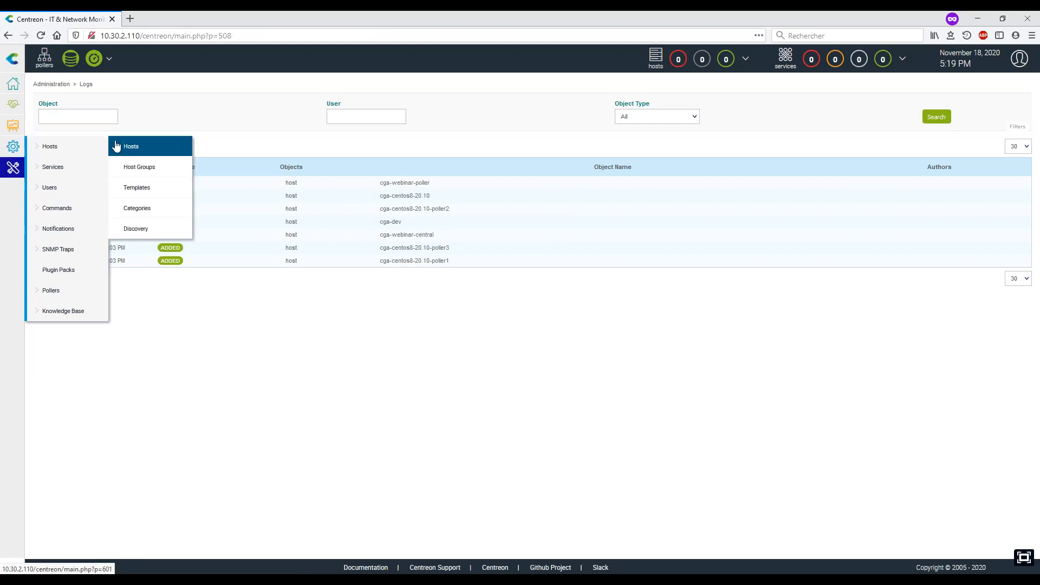
click(154, 229)
mouse_move(10, 146)
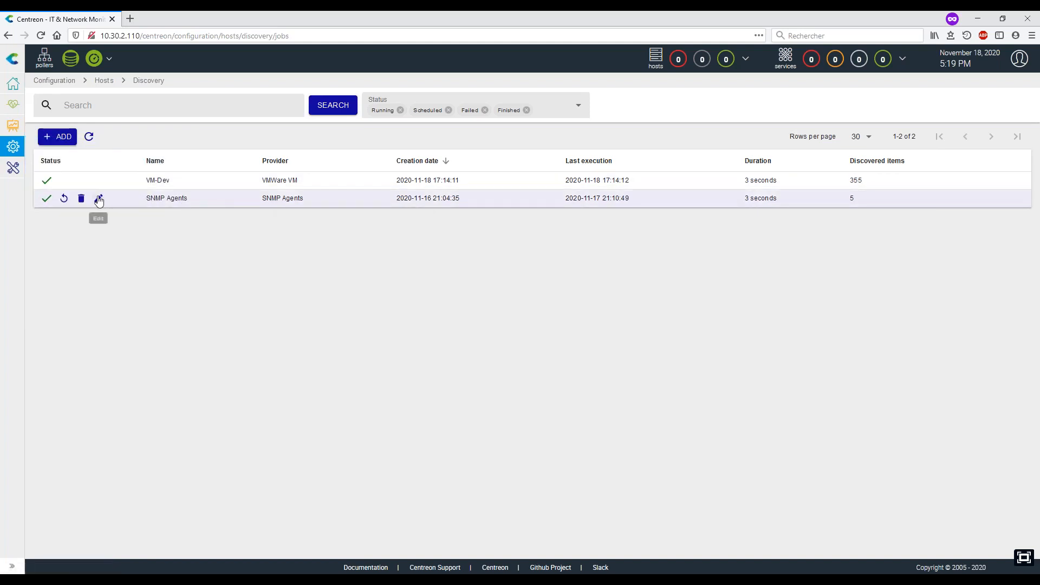
click(99, 200)
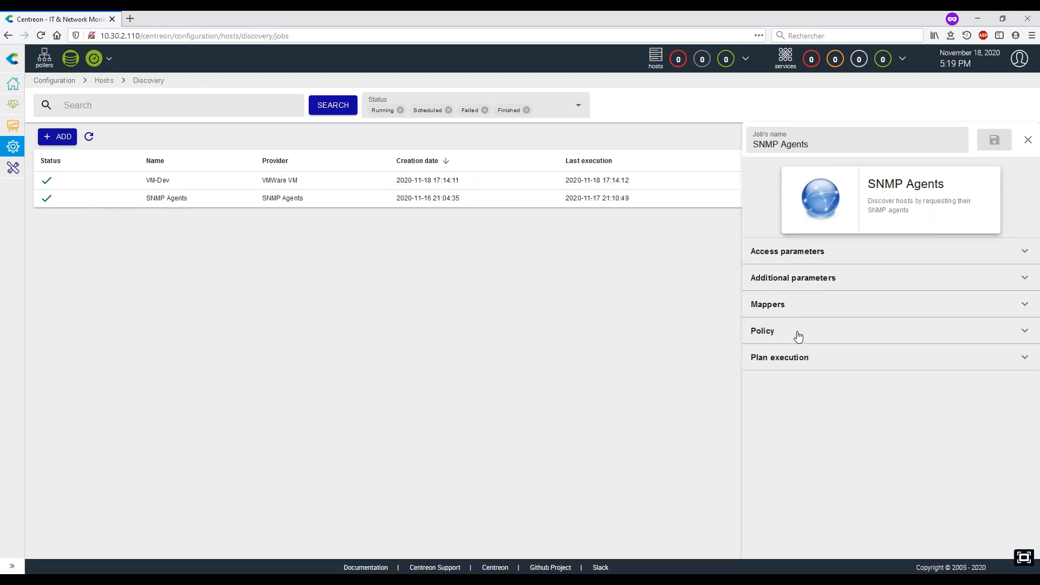
click(790, 338)
click(801, 413)
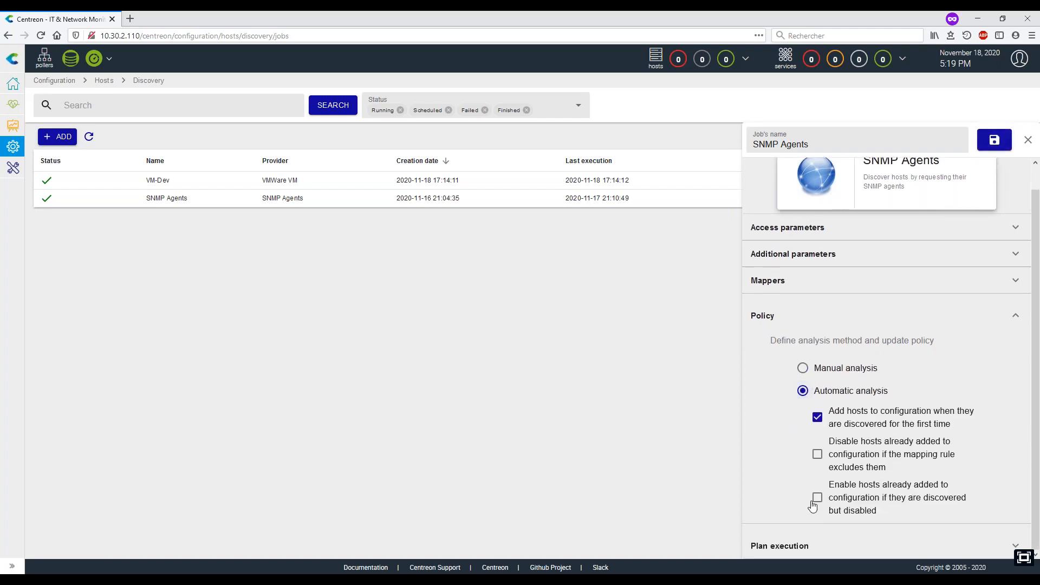
- Schedule the SNMP Agents job to execute every week on Wednesday at 17:21 and save the job
click(785, 545)
scroll(821, 460, down, 1)
click(803, 550)
scroll(803, 550, down, 2)
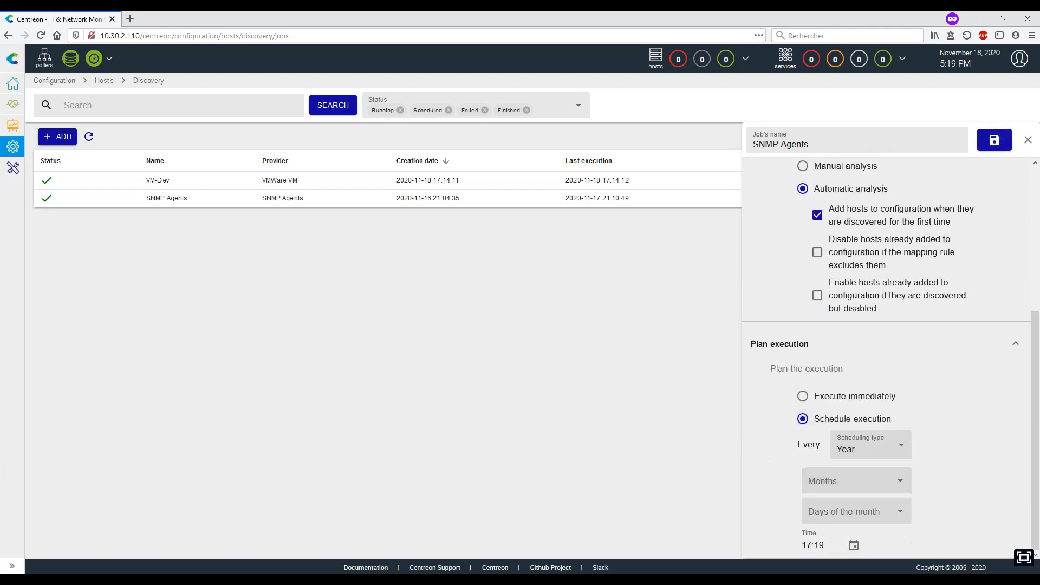
click(879, 457)
click(861, 488)
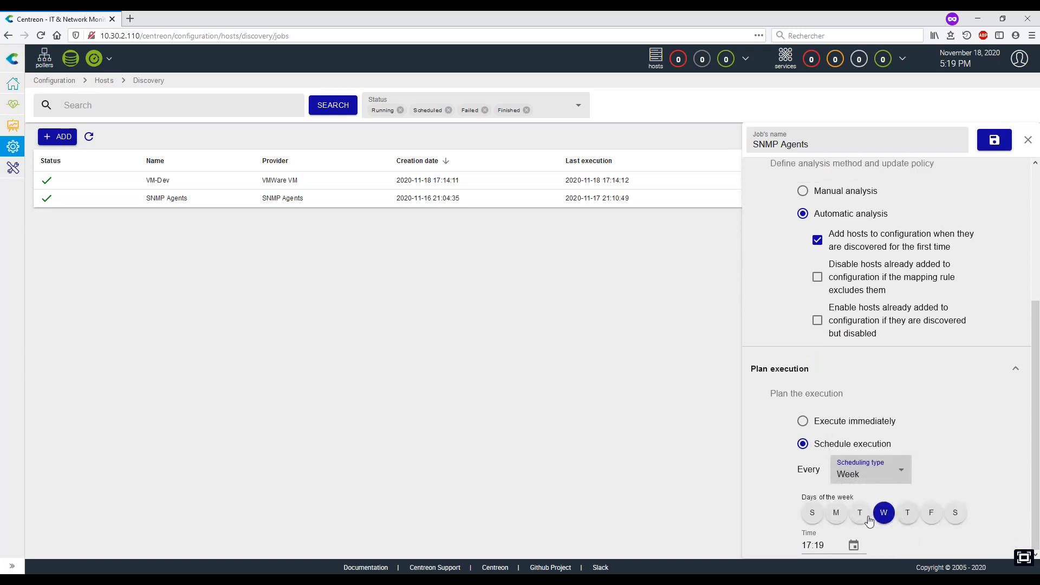
click(854, 545)
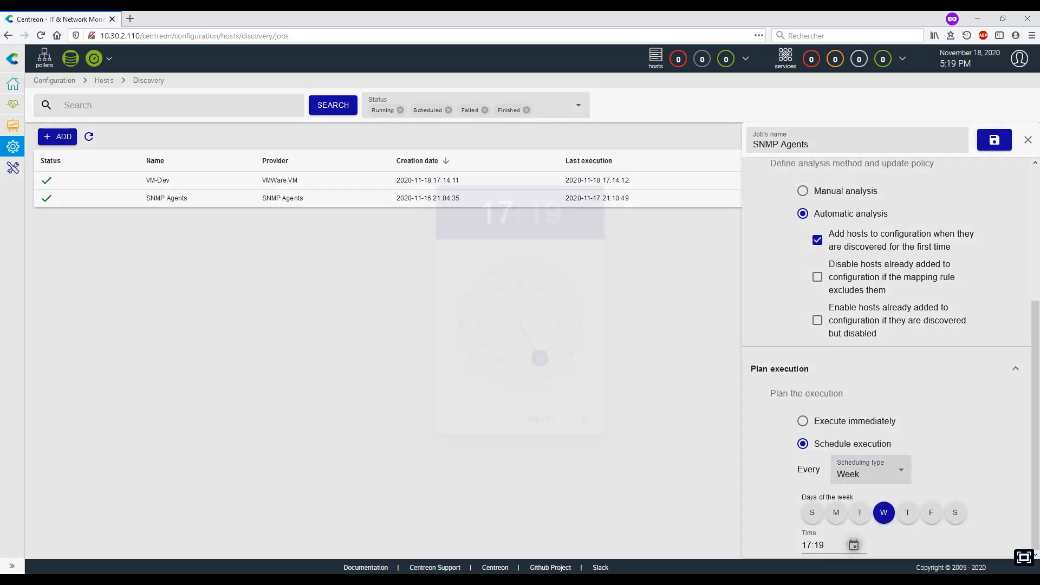
drag(569, 352, 567, 359)
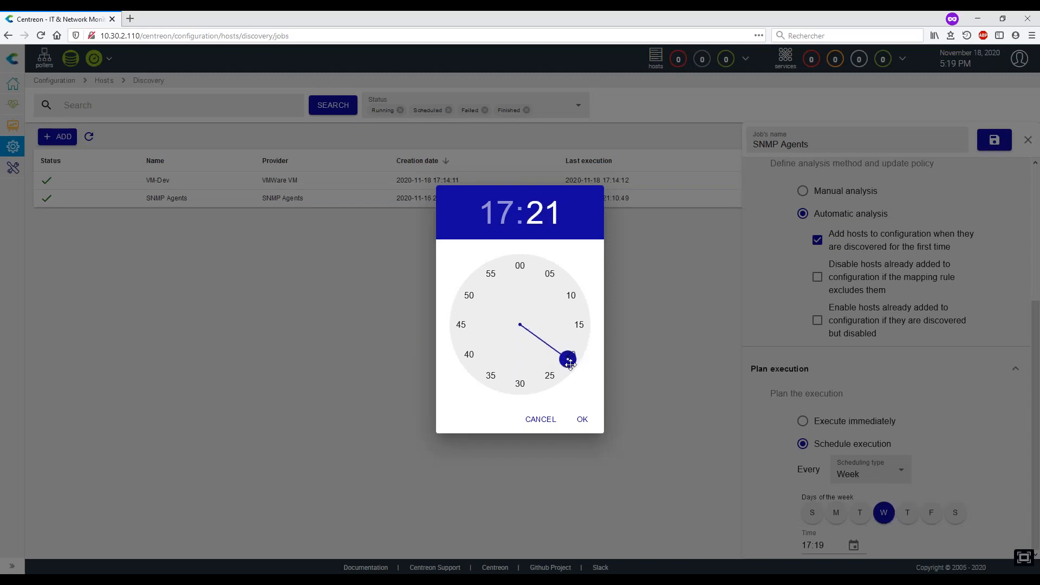
click(583, 419)
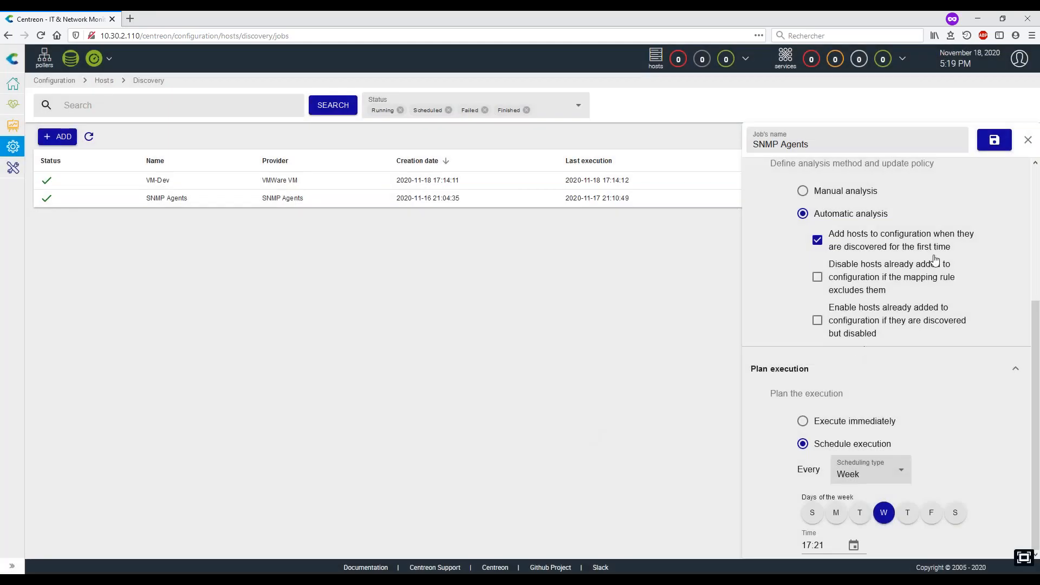
click(991, 145)
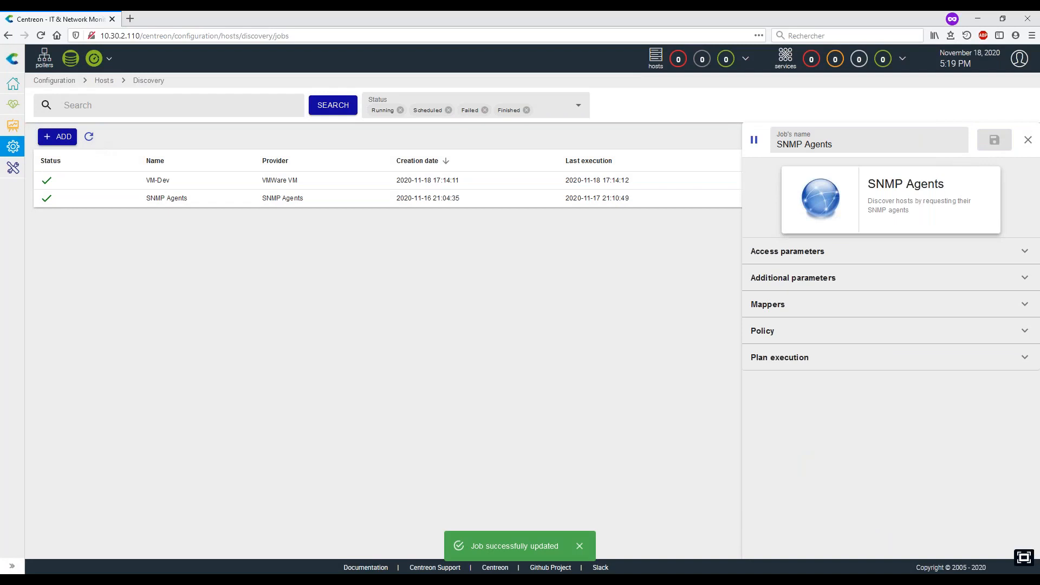
- Refresh the discovery jobs list to check the status of the SNMP Agents job
click(89, 137)
click(87, 139)
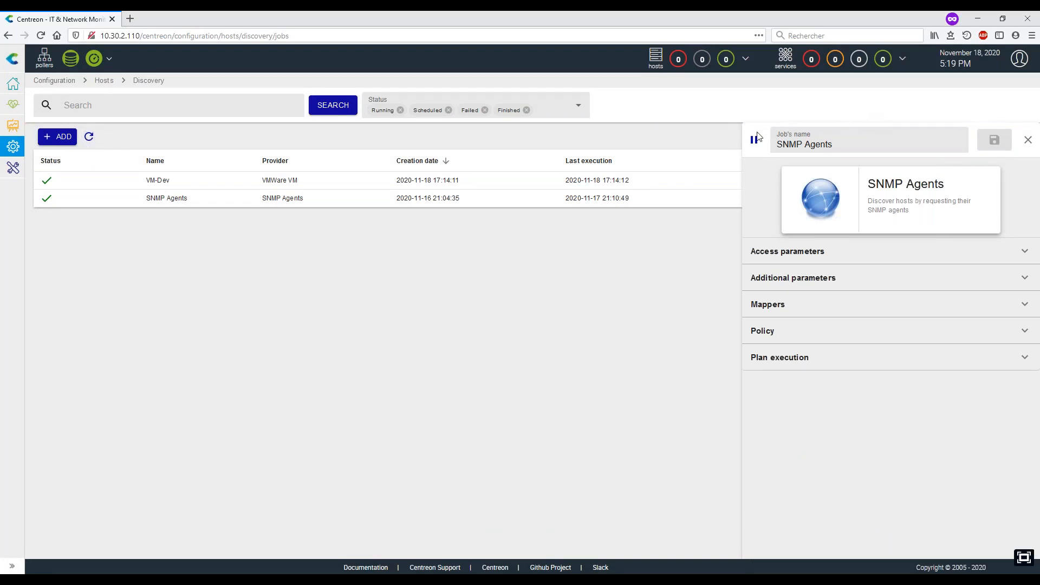
click(90, 138)
- Open the auto discovery Scan page for services
mouse_move(3, 146)
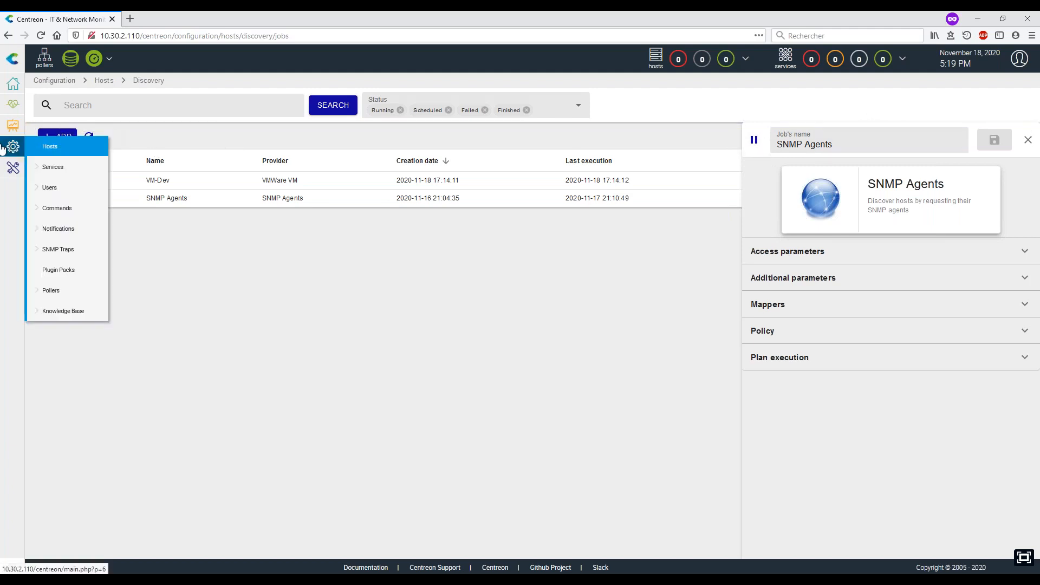
mouse_move(64, 167)
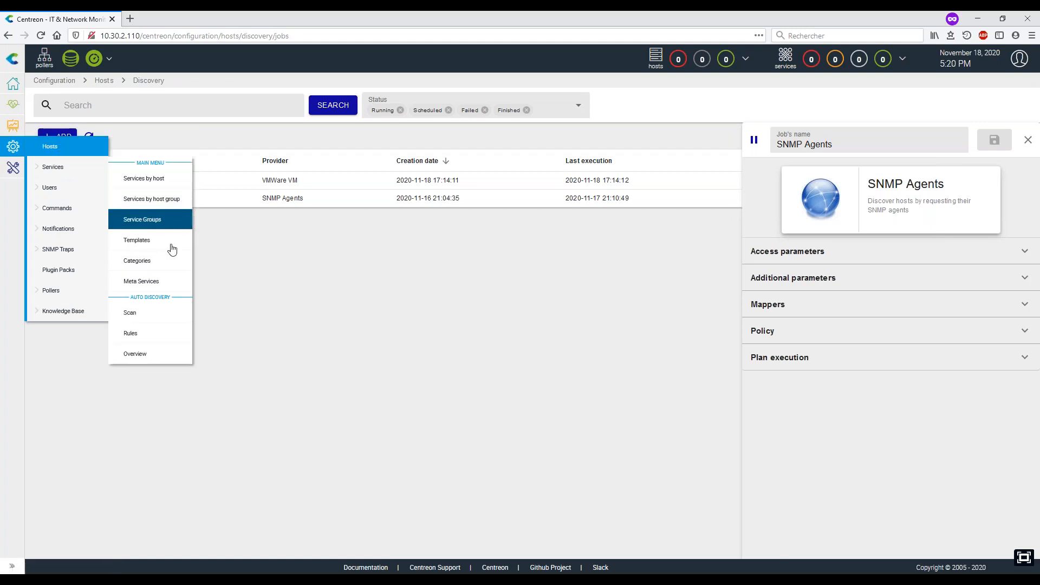
click(173, 319)
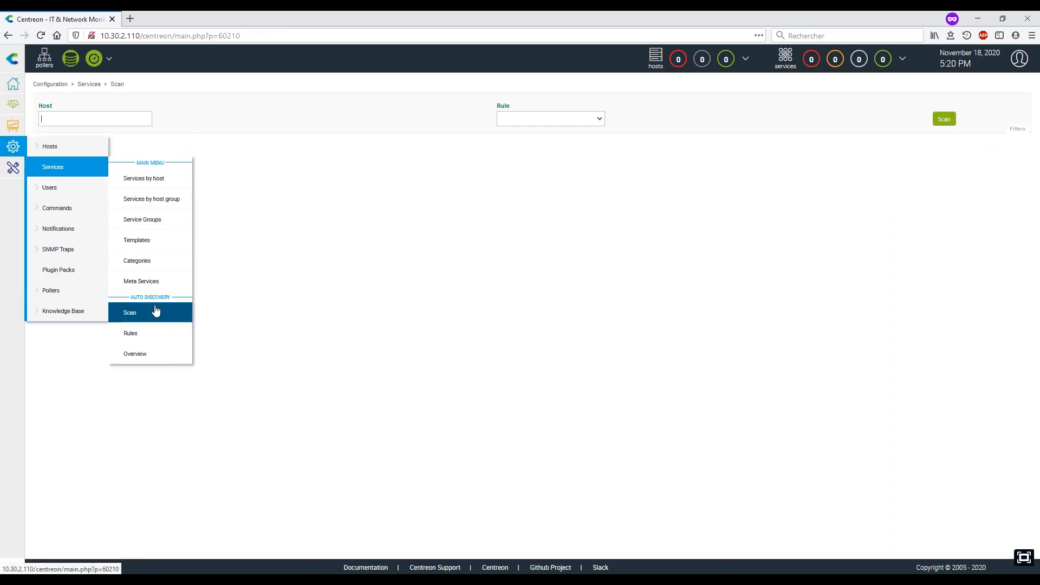
- Scan host cga-centos8-20.10 with the OS-Linux-SNMP-Disk-Name rule and add the Disk-/ service
click(76, 117)
text(cga)
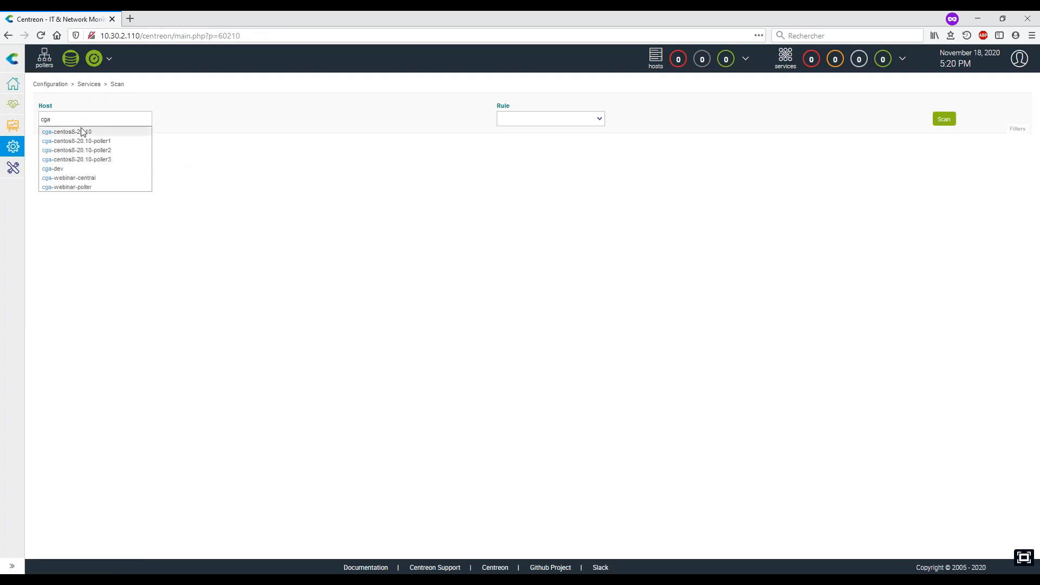
click(85, 134)
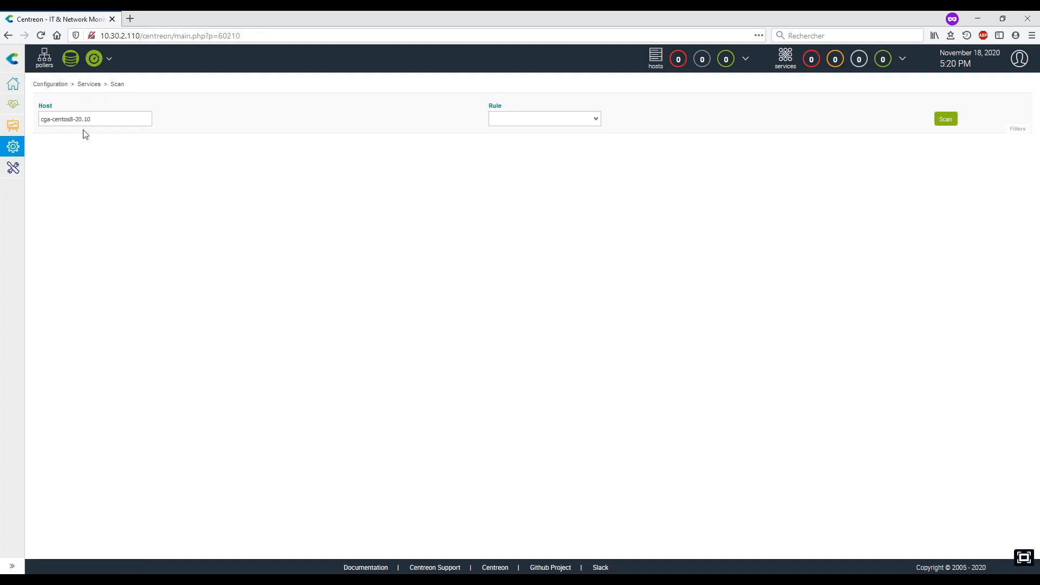
click(518, 117)
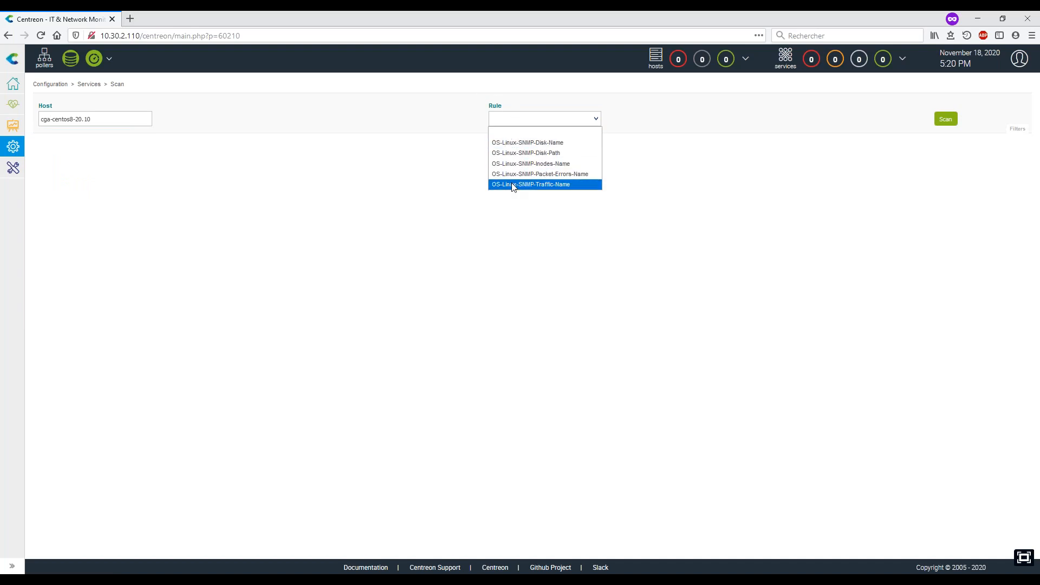
click(552, 144)
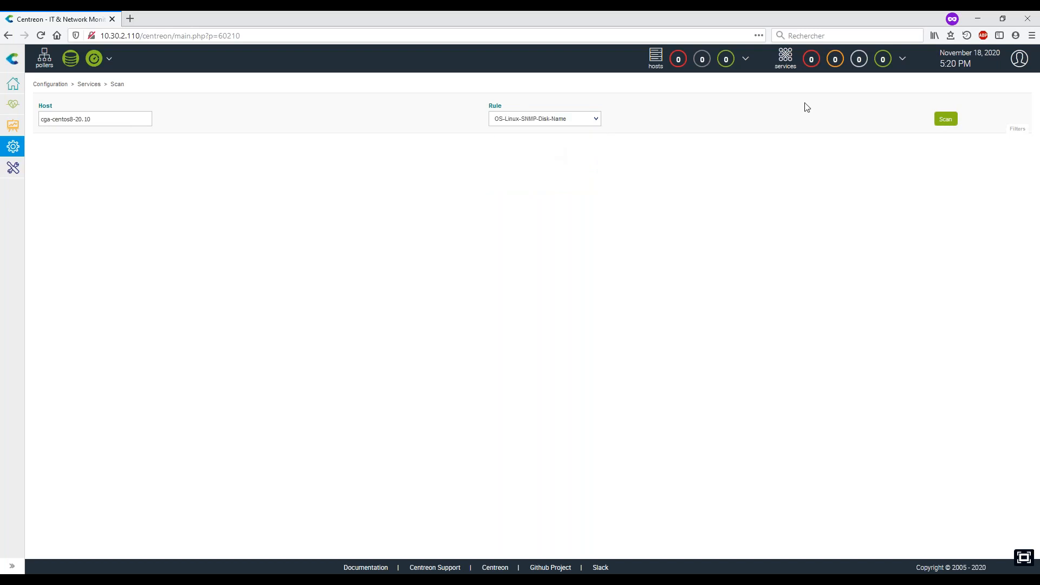
click(945, 120)
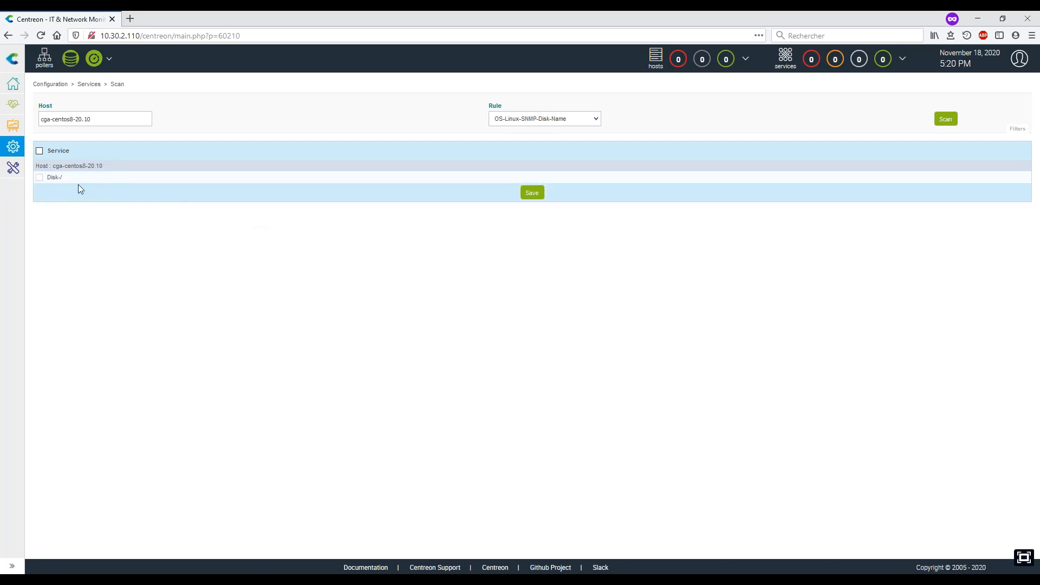
- Scan cga-centos8-20.10 with the OS-Linux-SNMP-Traffic-Name rule and save the Traffic-ens160 service
click(533, 120)
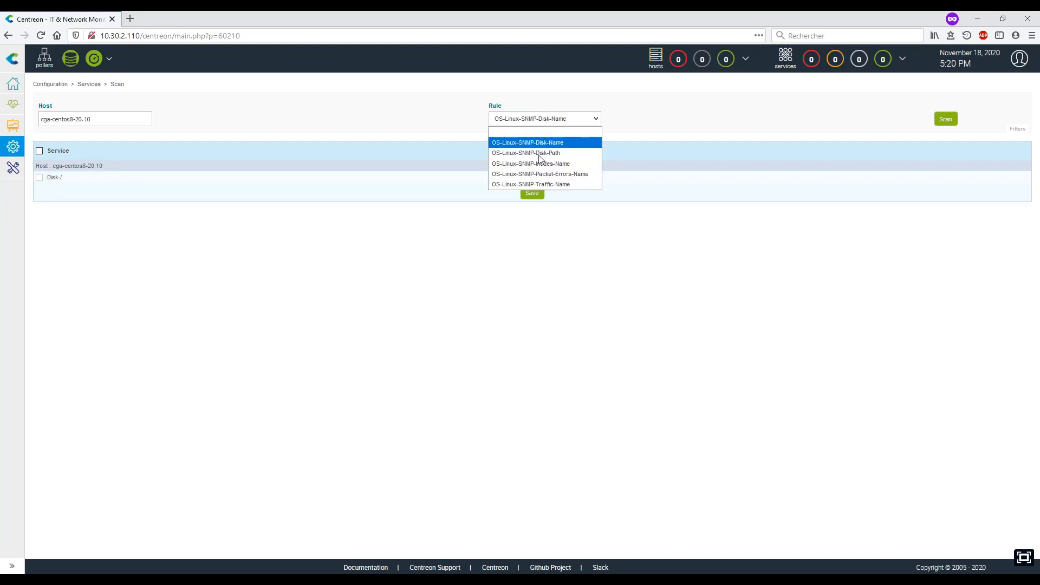
click(539, 185)
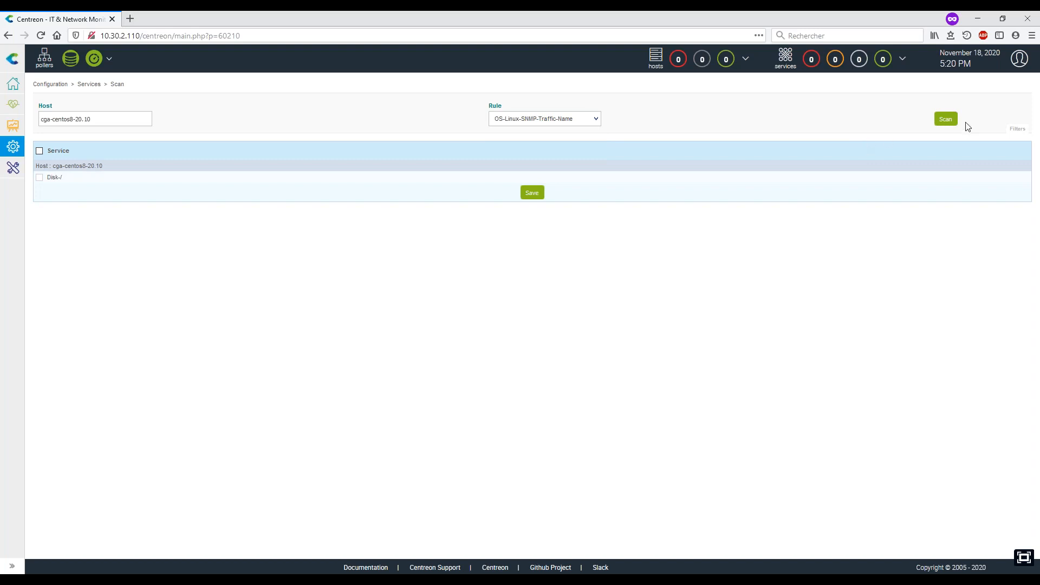
click(949, 121)
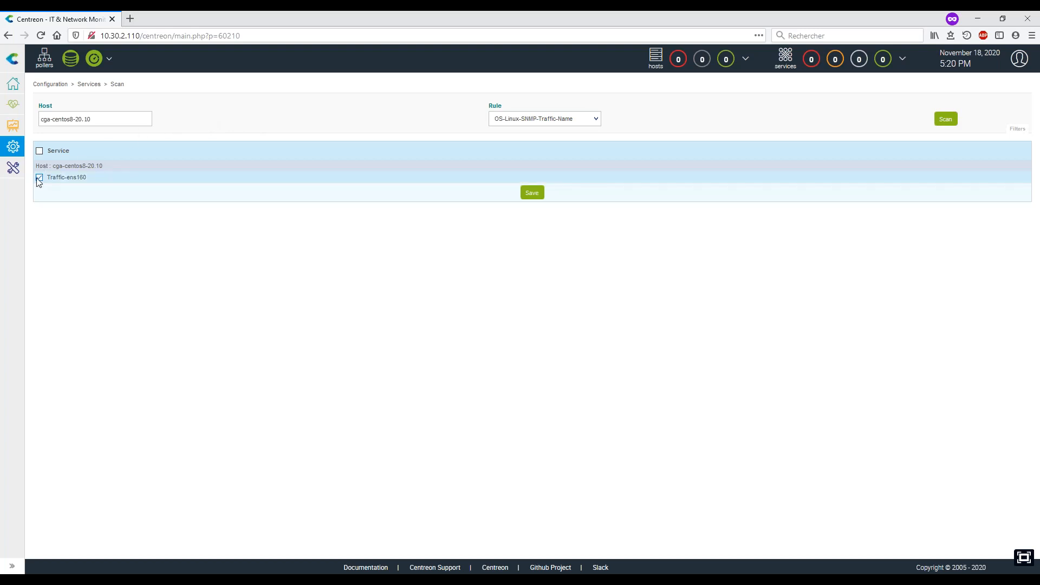
click(39, 177)
click(537, 196)
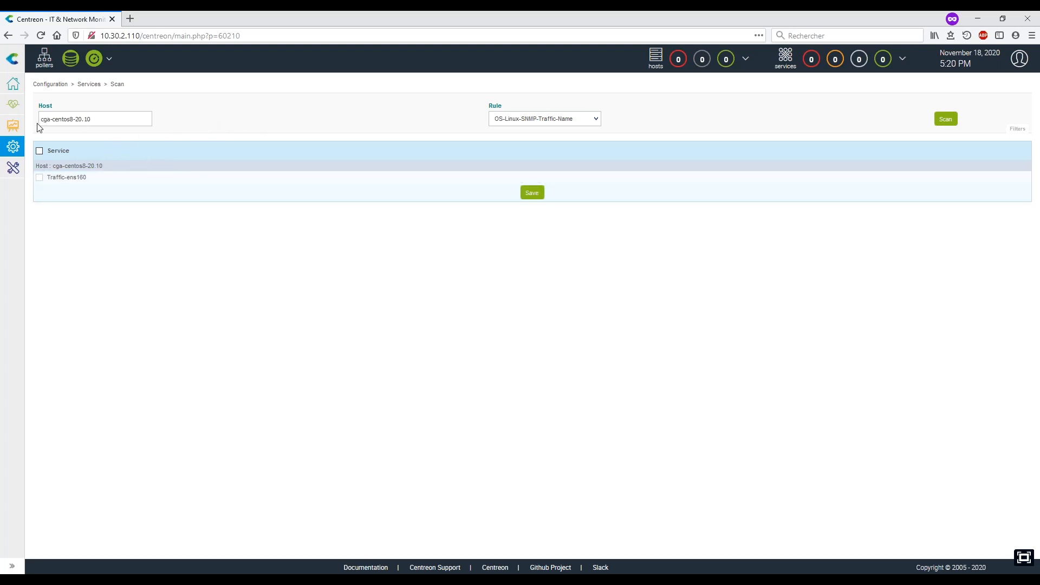
- Open the services of cga-centos8-20.10 from the hosts list and check the Traffic-ens160 and Disk-/ entries
mouse_move(13, 146)
mouse_move(51, 147)
click(138, 151)
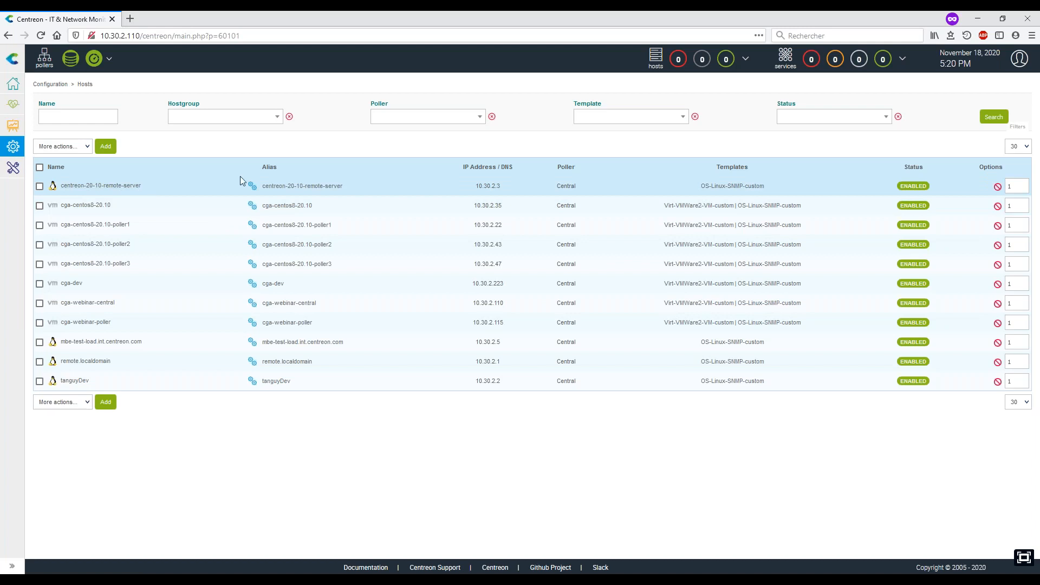
click(249, 207)
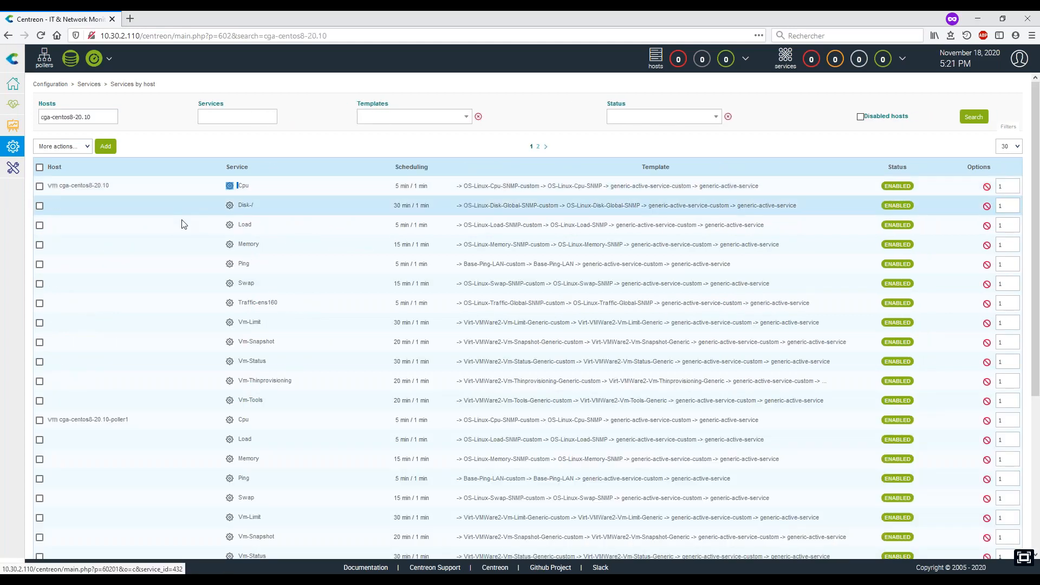
drag(206, 225, 258, 219)
drag(202, 304, 301, 301)
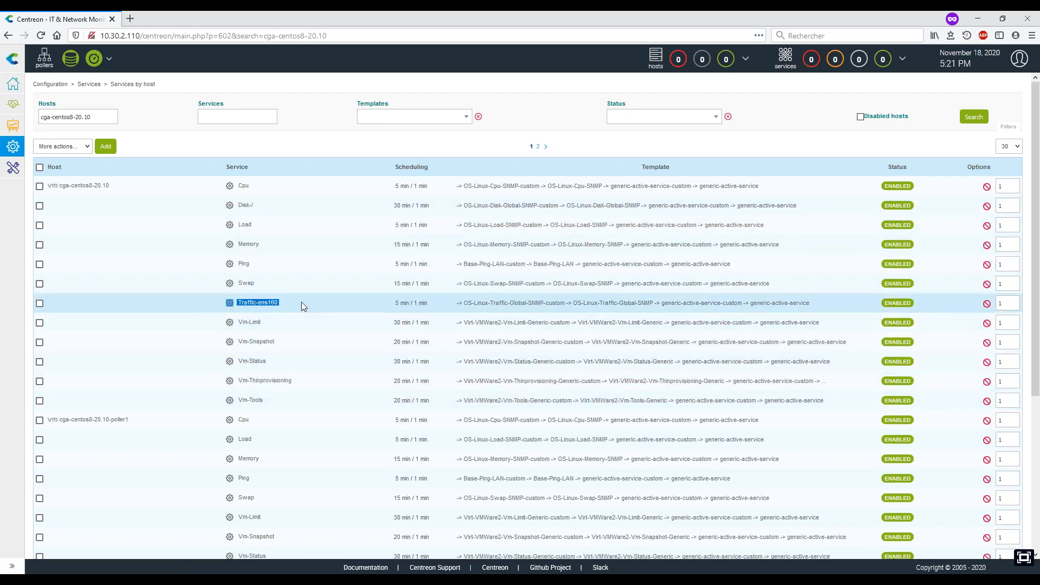
click(167, 305)
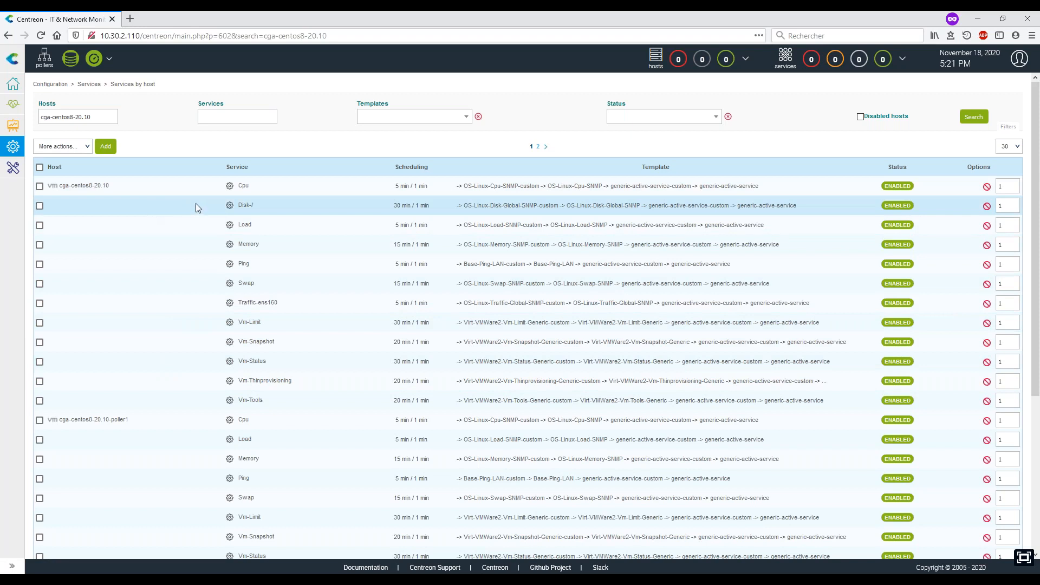
drag(184, 203, 280, 203)
click(164, 205)
- Check the configured hosts list and examine the hosts discovered by the SNMP Agents job
mouse_move(15, 148)
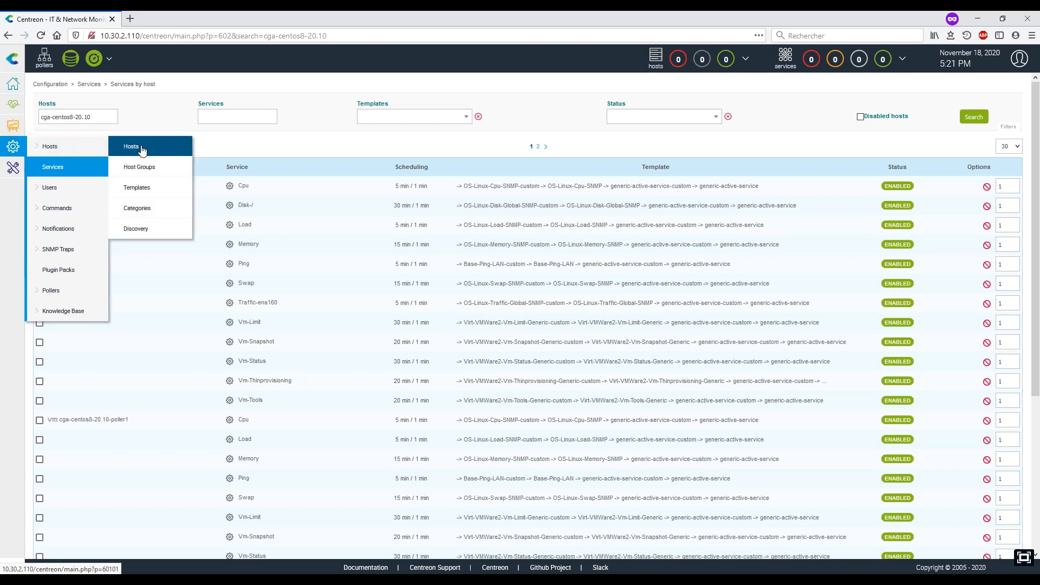
click(143, 150)
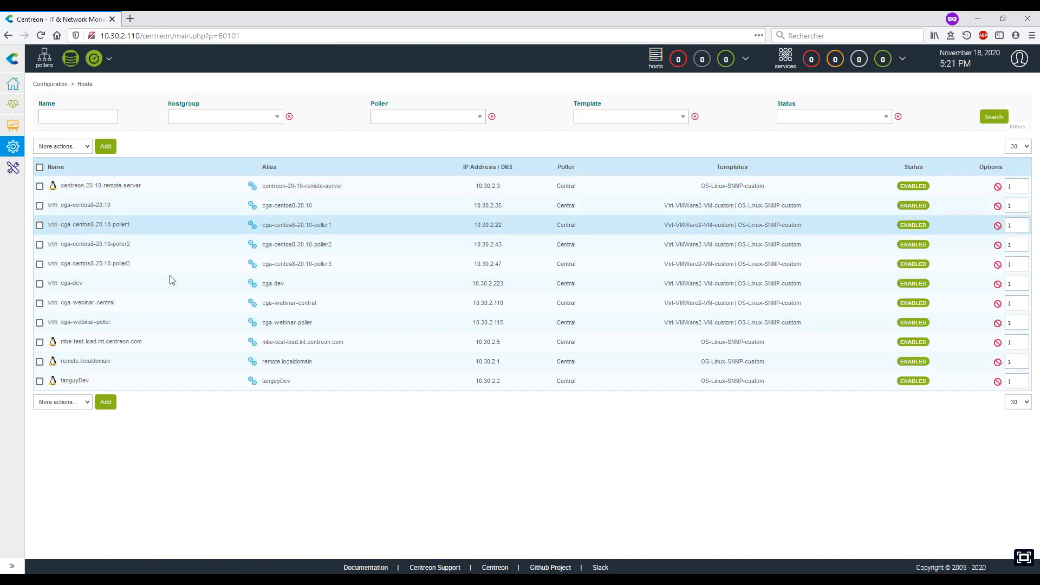
mouse_move(26, 148)
mouse_move(81, 147)
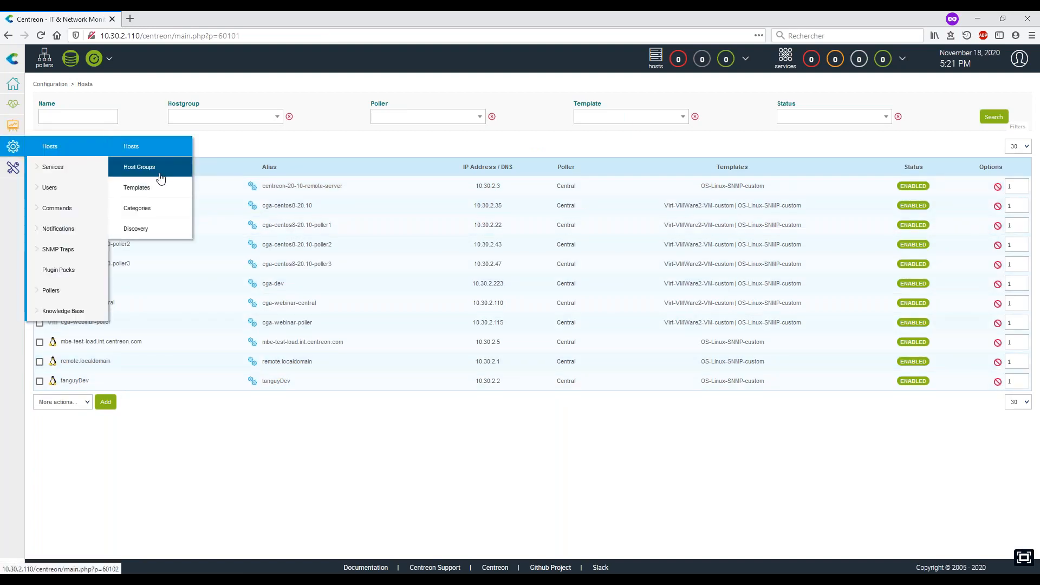
click(161, 234)
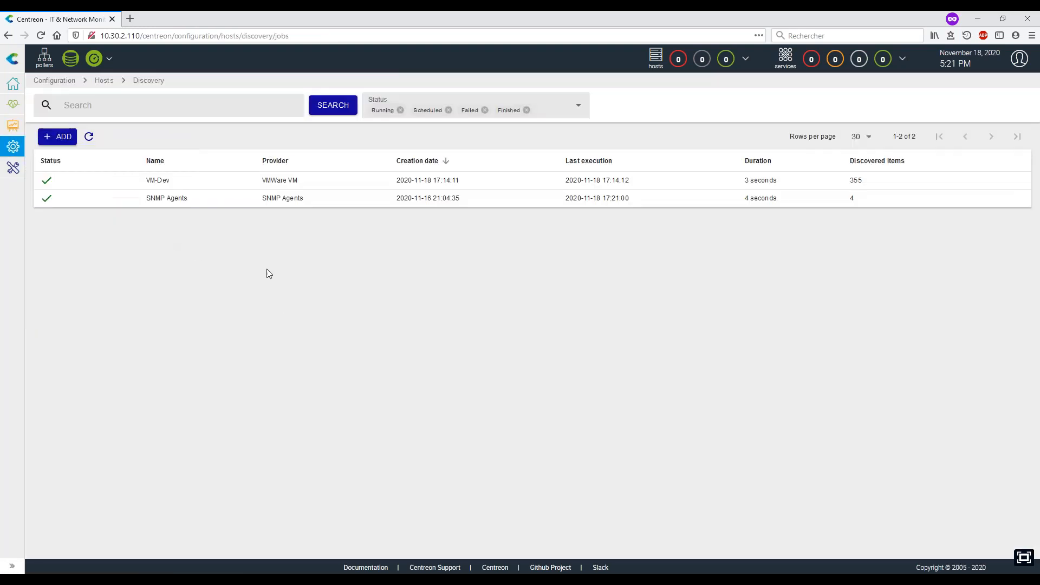
click(90, 138)
double_click(607, 203)
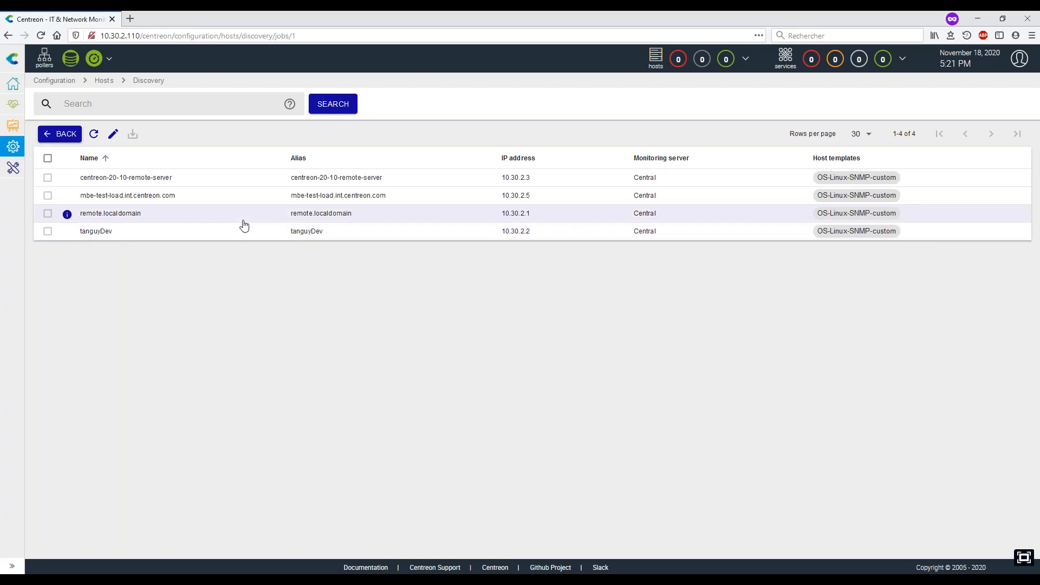
click(64, 135)
- Review the service auto discovery rules and open the OS-Linux-SNMP-Disk-Name rule's settings
mouse_move(11, 151)
mouse_move(72, 167)
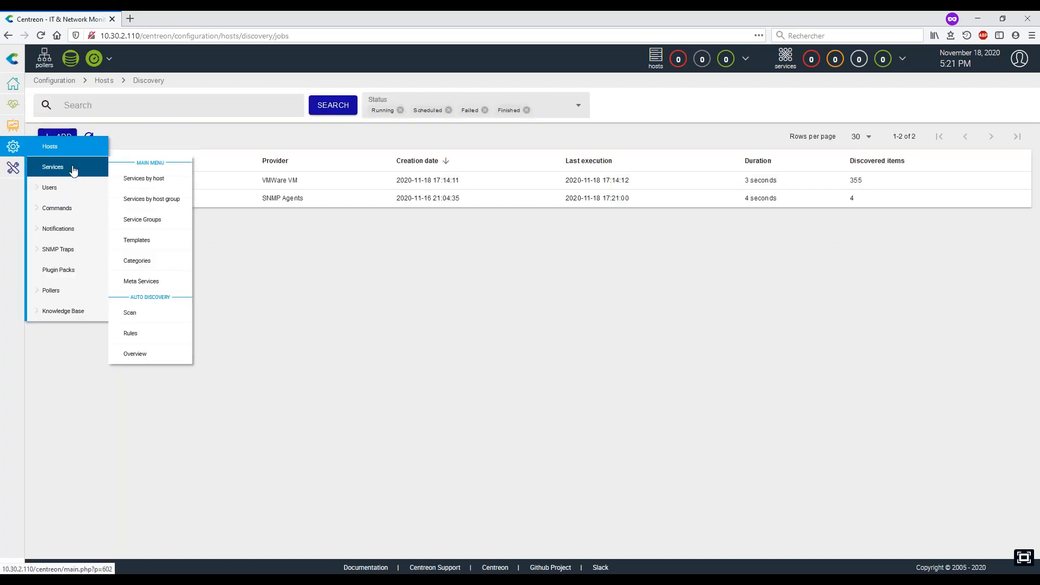
click(163, 336)
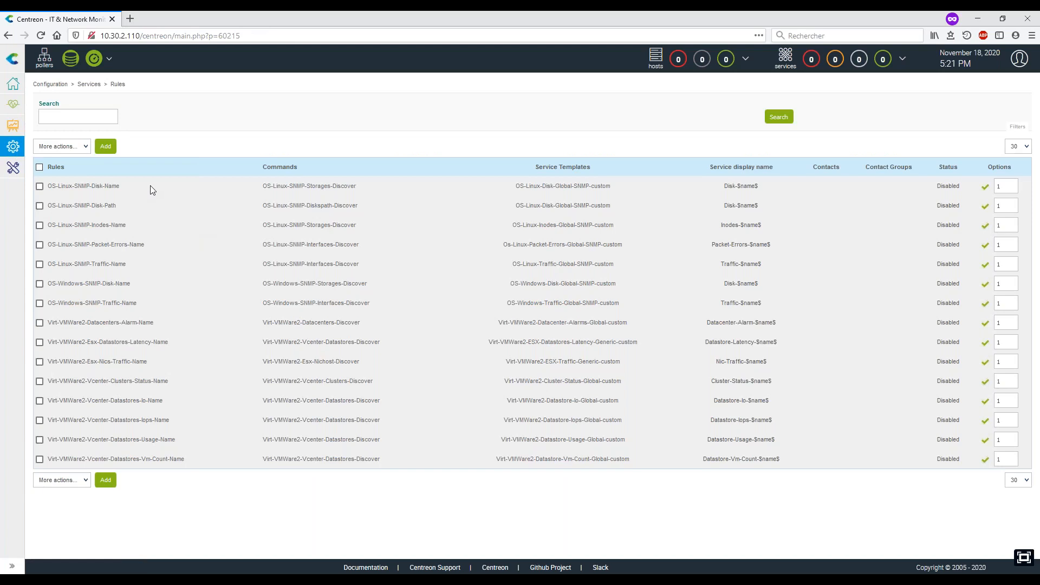
drag(144, 185, 169, 274)
click(170, 275)
click(82, 187)
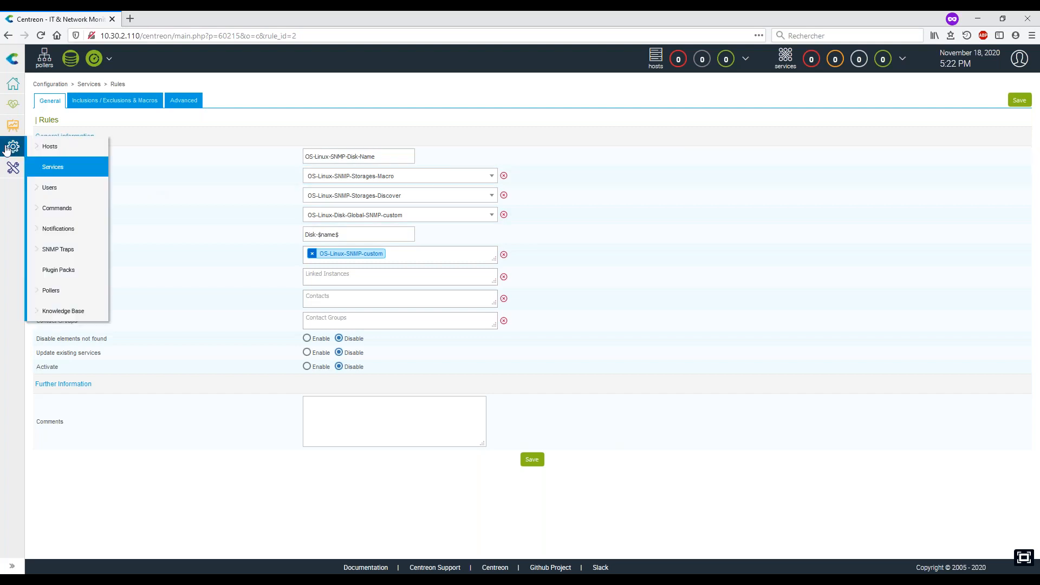
- Open the administration logs and examine the entries for the added hosts and services
mouse_move(50, 152)
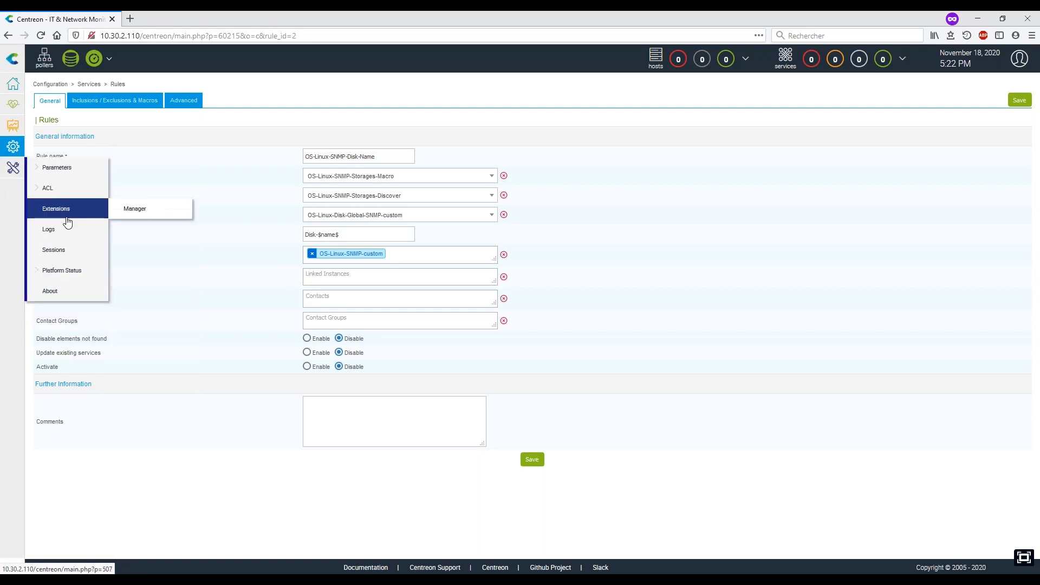
click(70, 232)
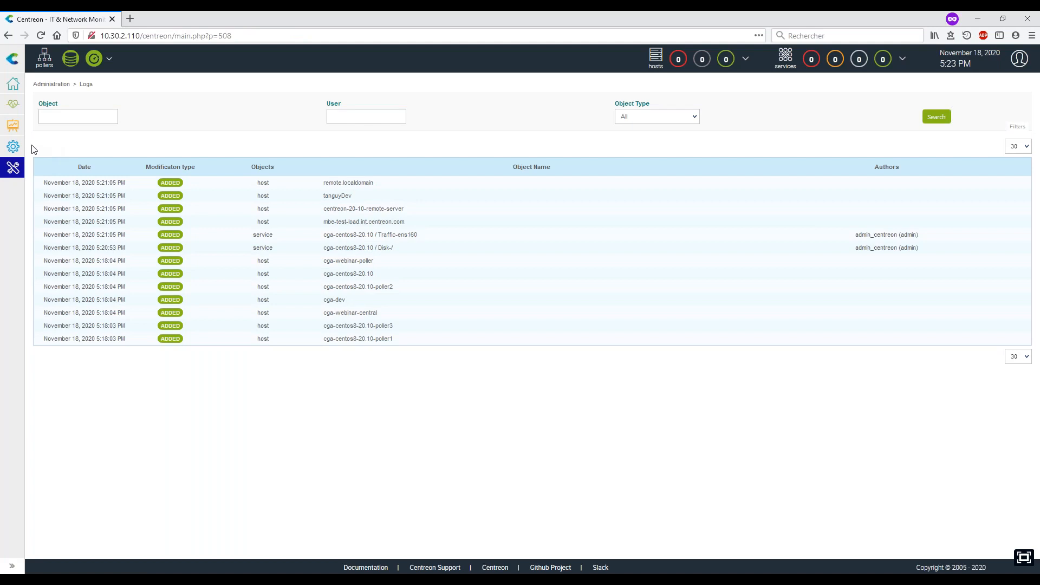
mouse_move(13, 149)
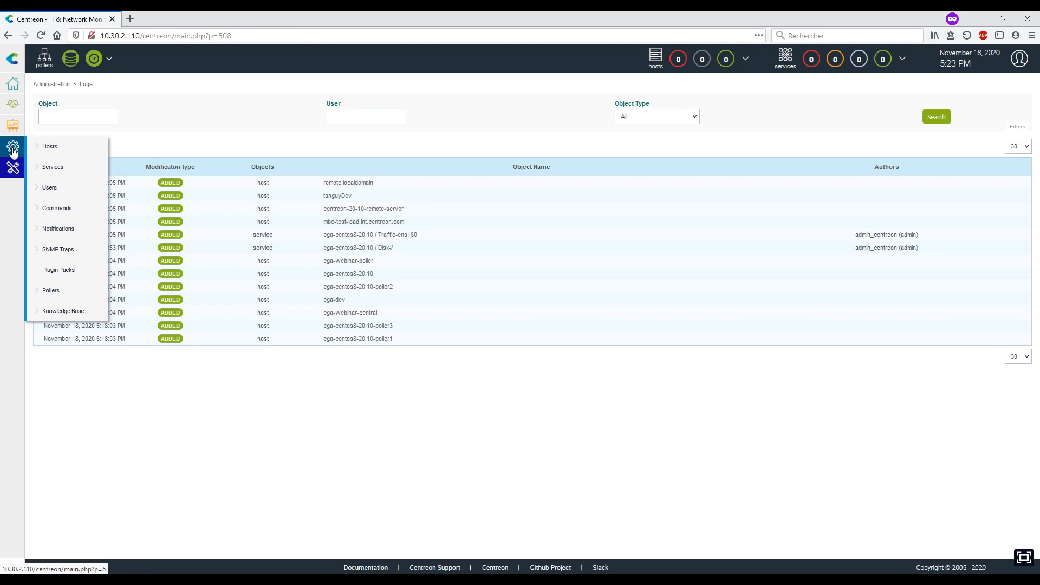
mouse_move(78, 147)
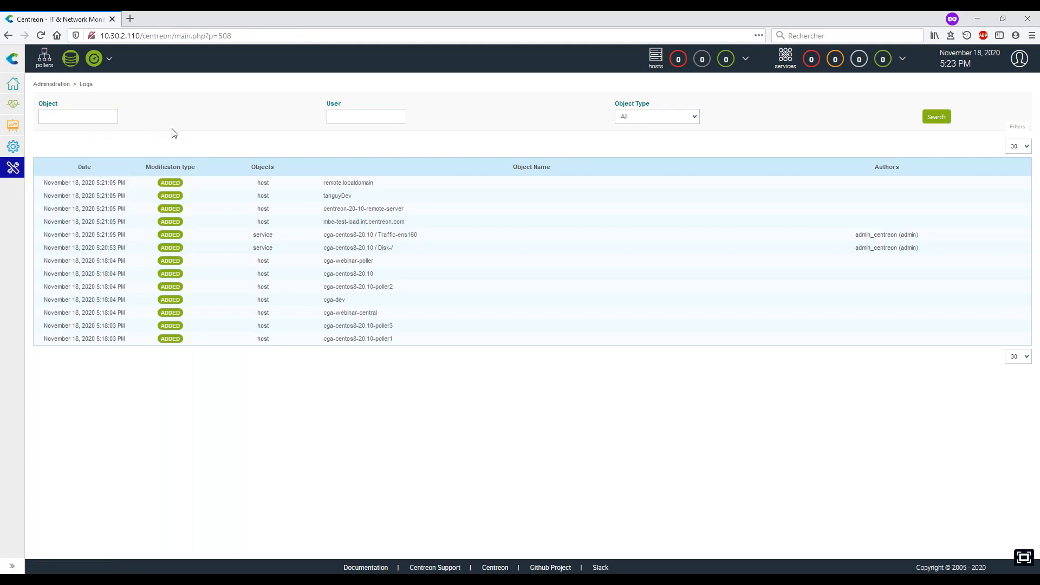
key(alt+Tab)
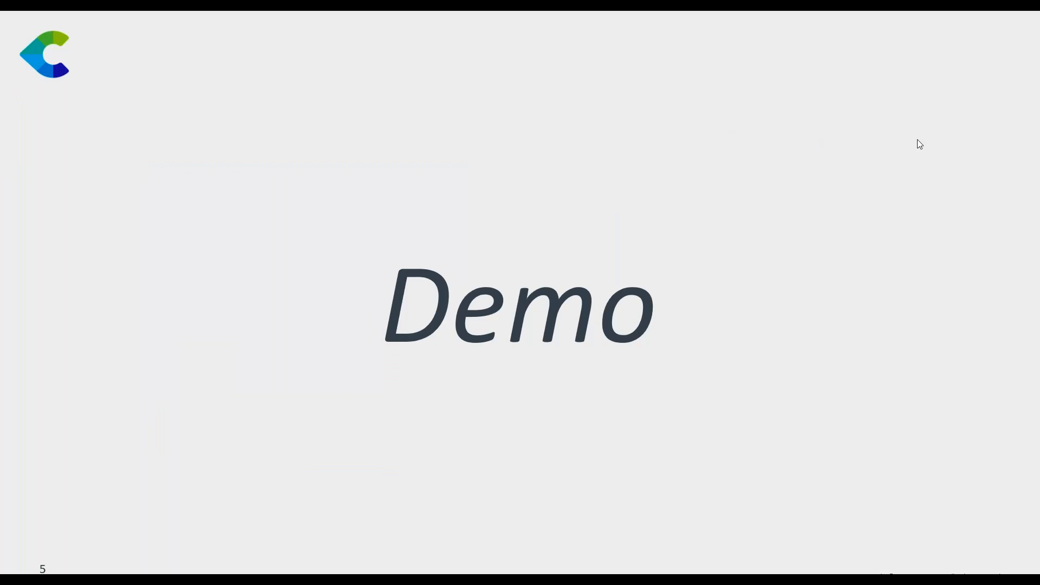
click(918, 144)
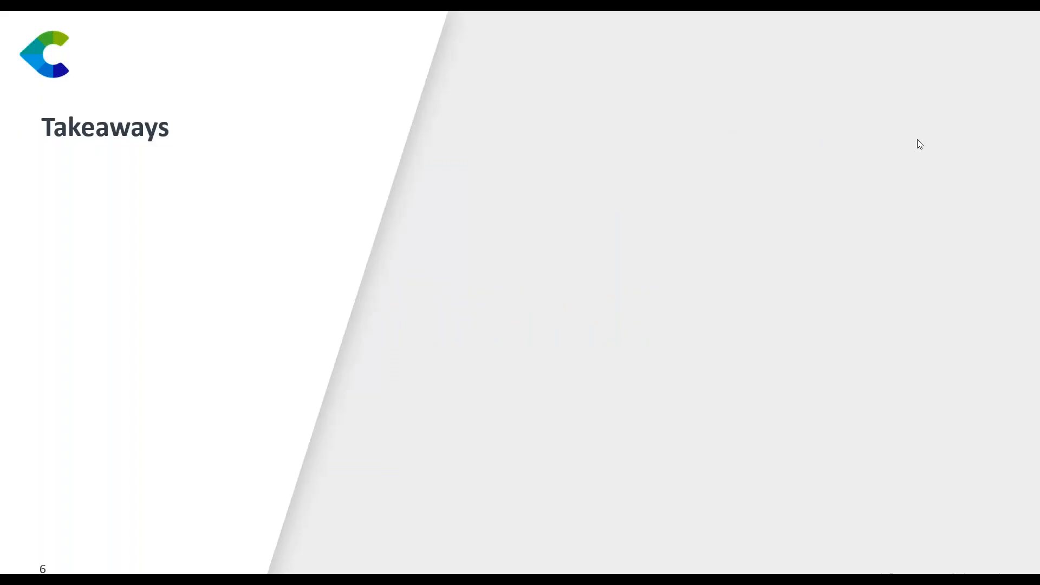